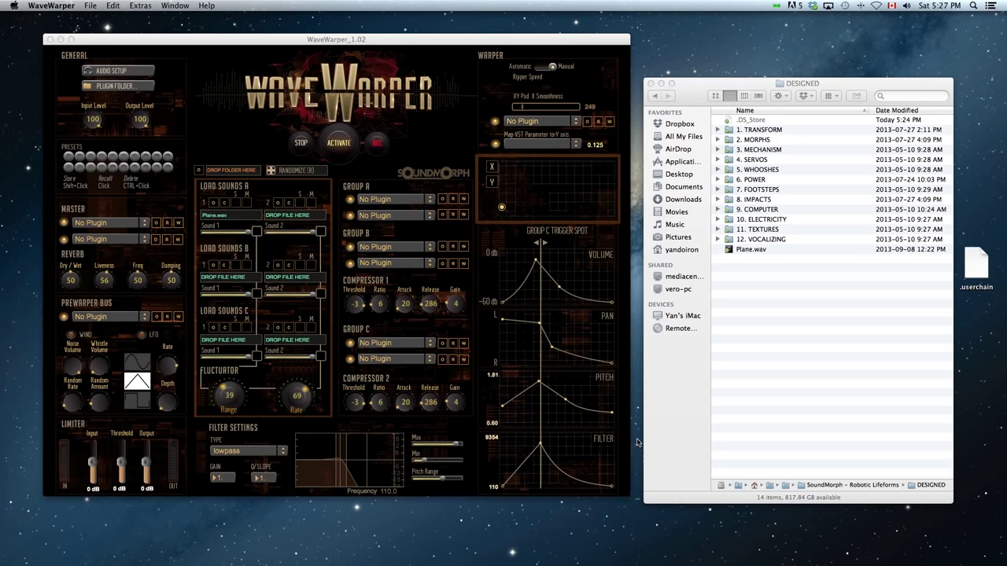
# Drop Plane.wav into Sound 1 of Load Sounds A, then clear and reload it
pyautogui.click(117, 89)
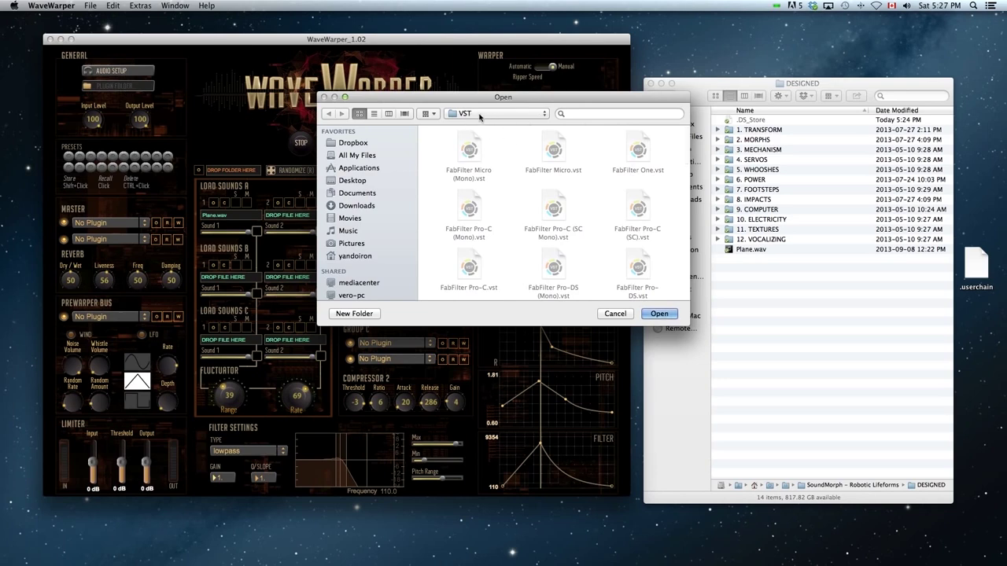
pyautogui.click(606, 315)
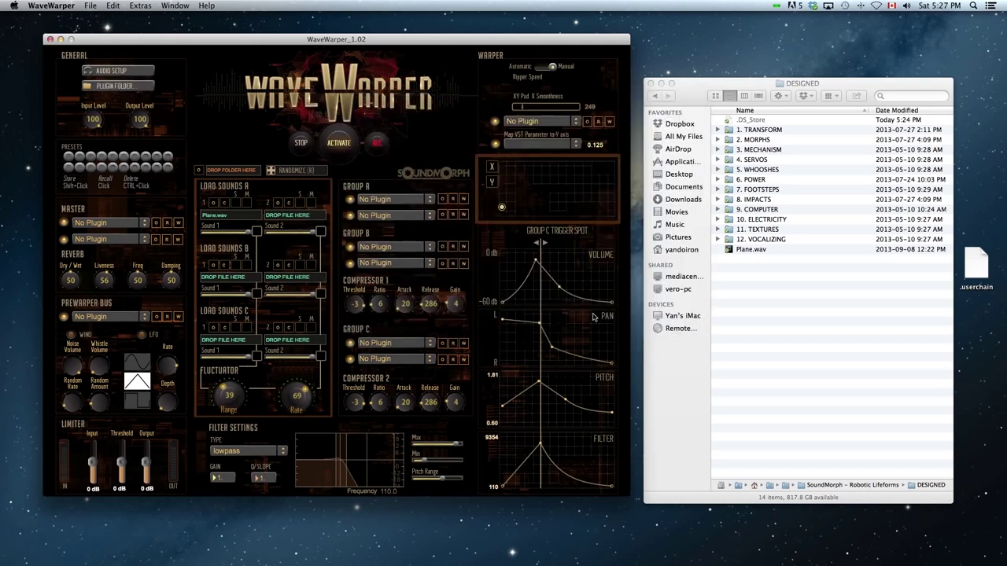
pyautogui.moveTo(740, 250); pyautogui.dragTo(235, 219)
pyautogui.click(212, 203)
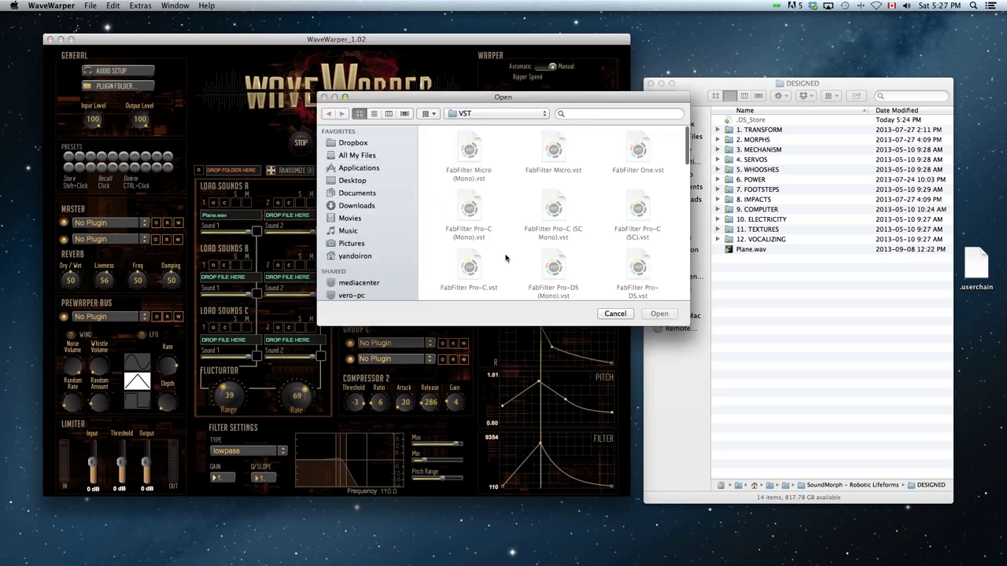
pyautogui.click(613, 313)
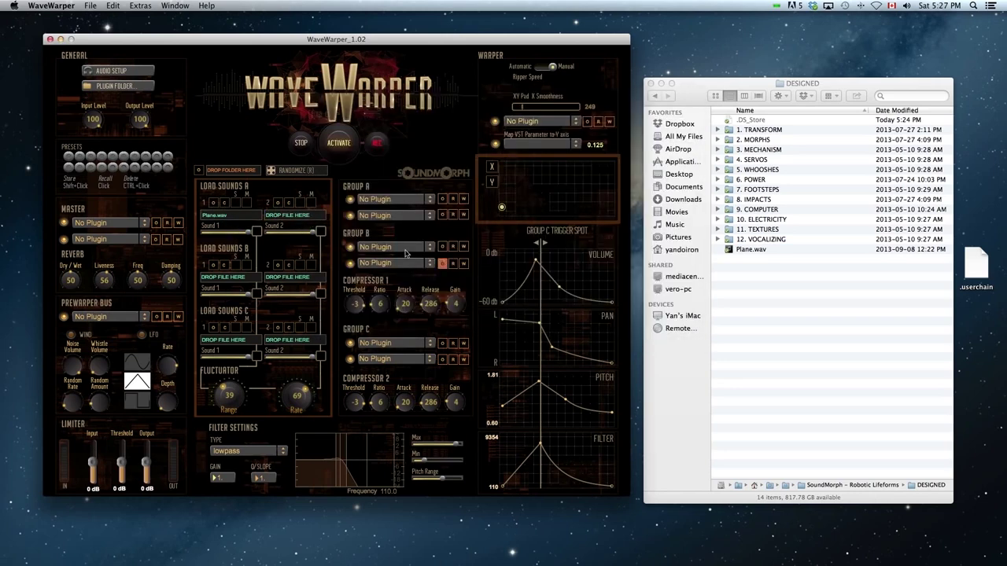
pyautogui.click(225, 203)
pyautogui.moveTo(752, 252); pyautogui.dragTo(224, 221)
# Activate the engine and drag the XY point upward to raise the filter frequency
pyautogui.click(339, 144)
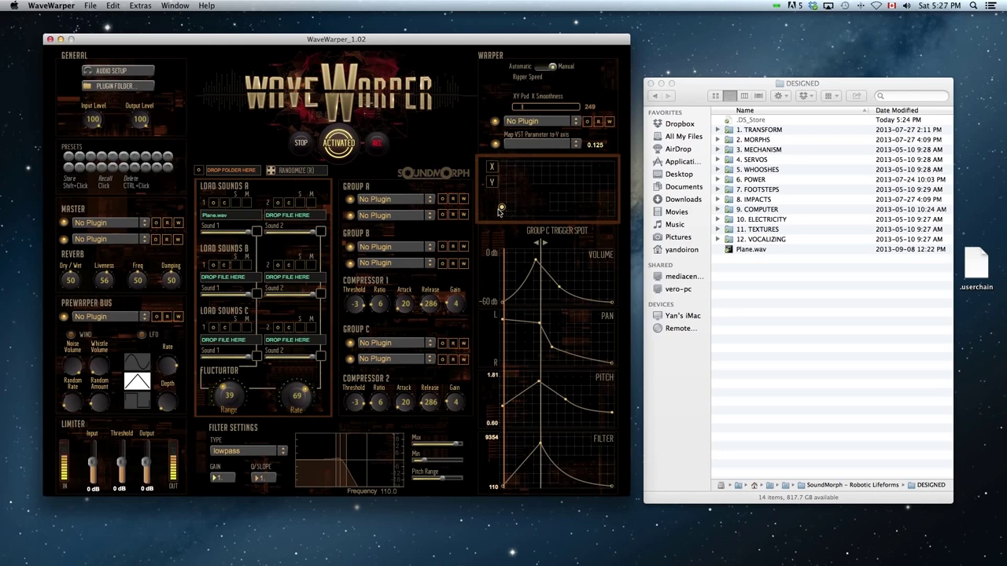
pyautogui.moveTo(501, 209); pyautogui.dragTo(529, 184)
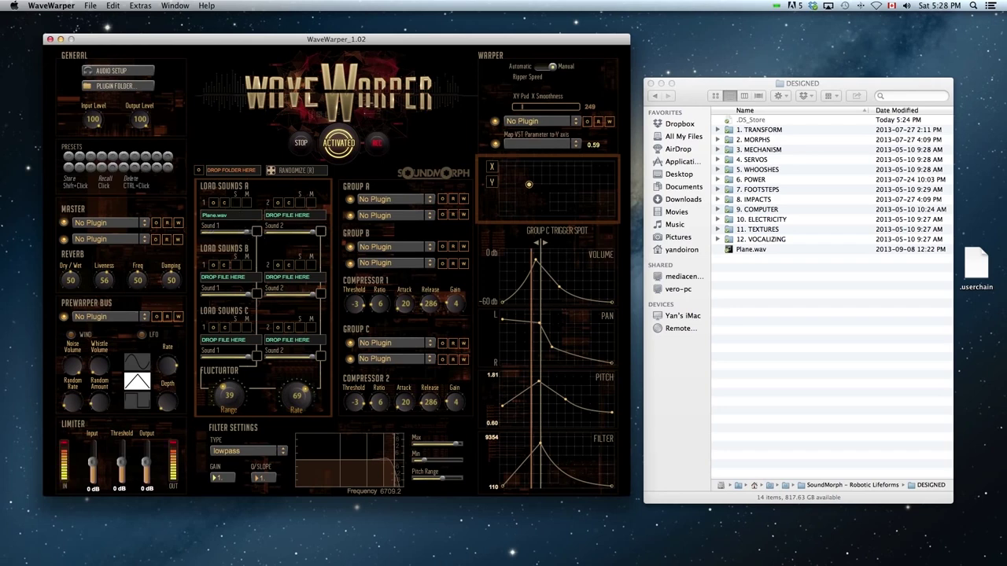
pyautogui.click(258, 233)
# Set Fluctuator Range to 83 and Rate to 18, then nudge the XY point down-left
pyautogui.moveTo(228, 393); pyautogui.dragTo(228, 368)
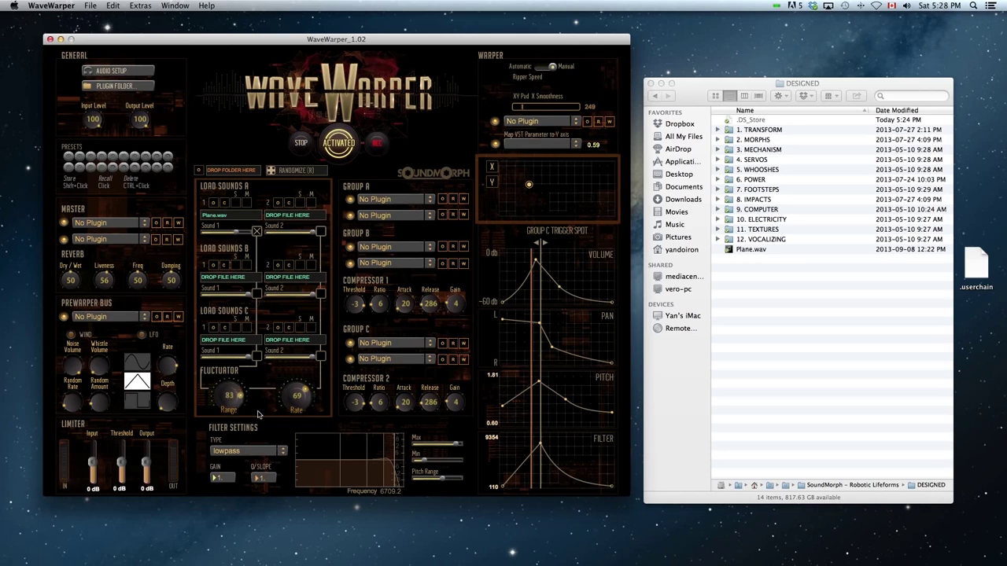
pyautogui.moveTo(296, 395); pyautogui.dragTo(297, 405)
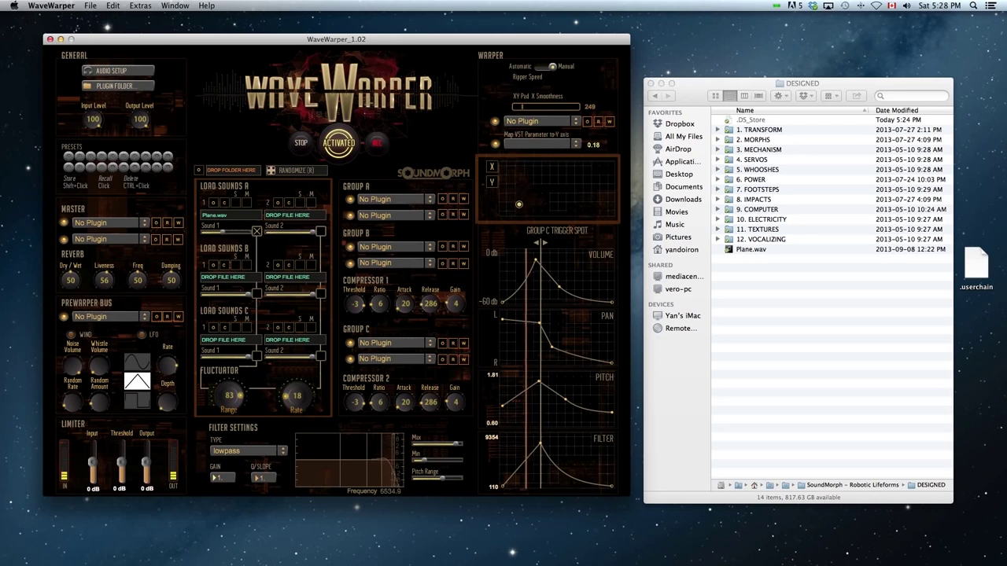
pyautogui.moveTo(519, 205); pyautogui.dragTo(509, 206)
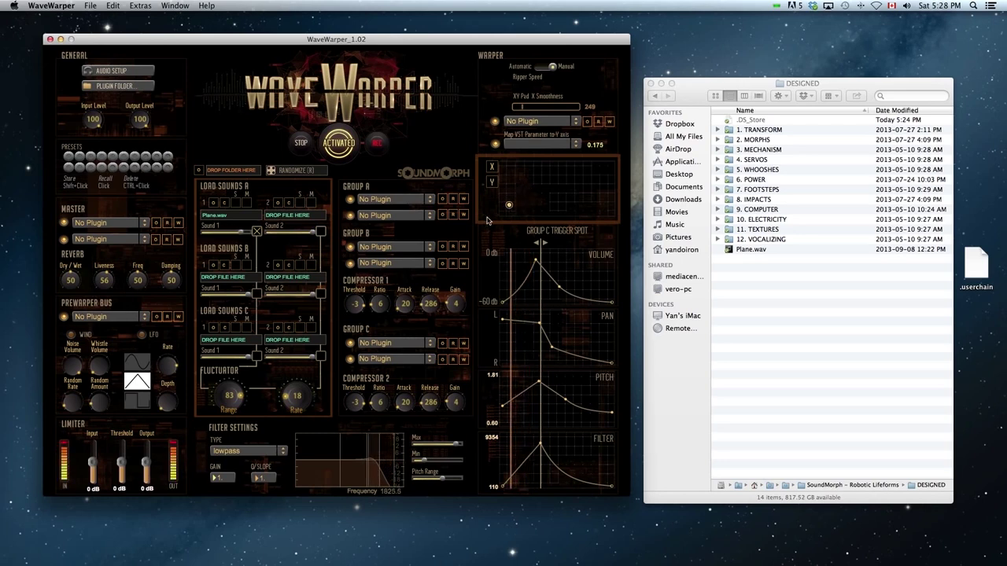
# Load FabFilter Saturn on Group A and switch it to the Basic Saturator O preset
pyautogui.click(393, 200)
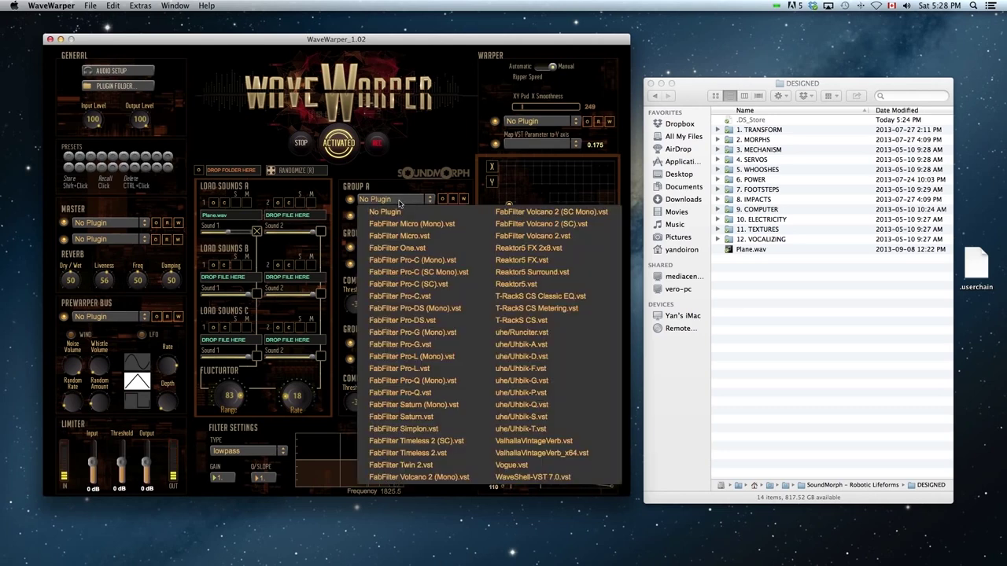
pyautogui.click(416, 416)
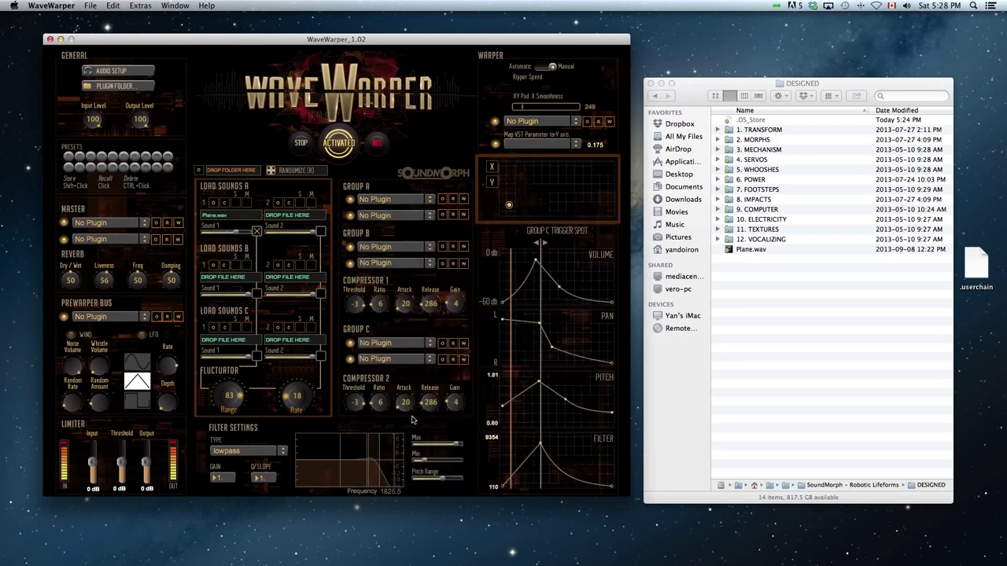
pyautogui.click(442, 199)
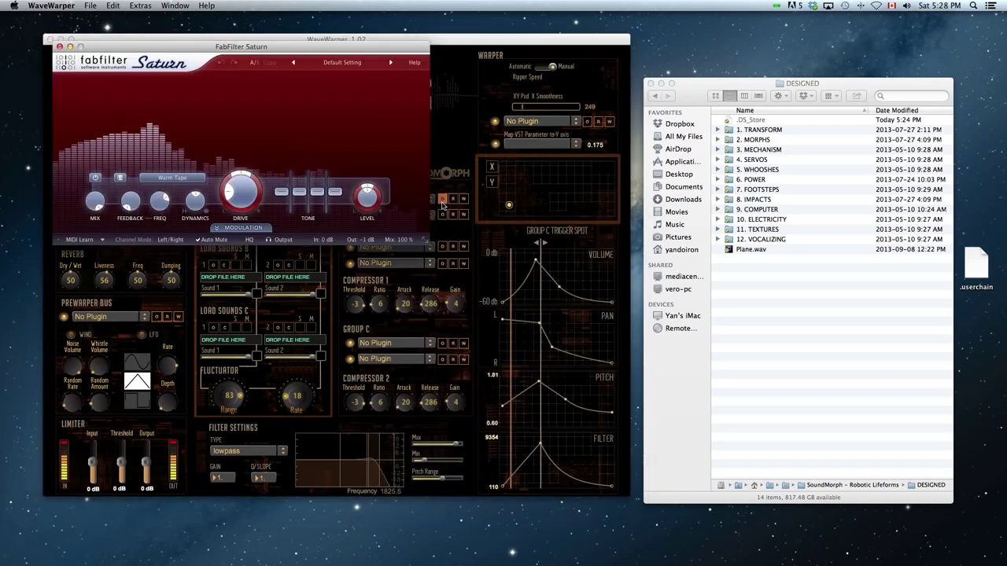
pyautogui.moveTo(379, 48); pyautogui.dragTo(946, 40)
pyautogui.click(957, 56)
pyautogui.click(957, 55)
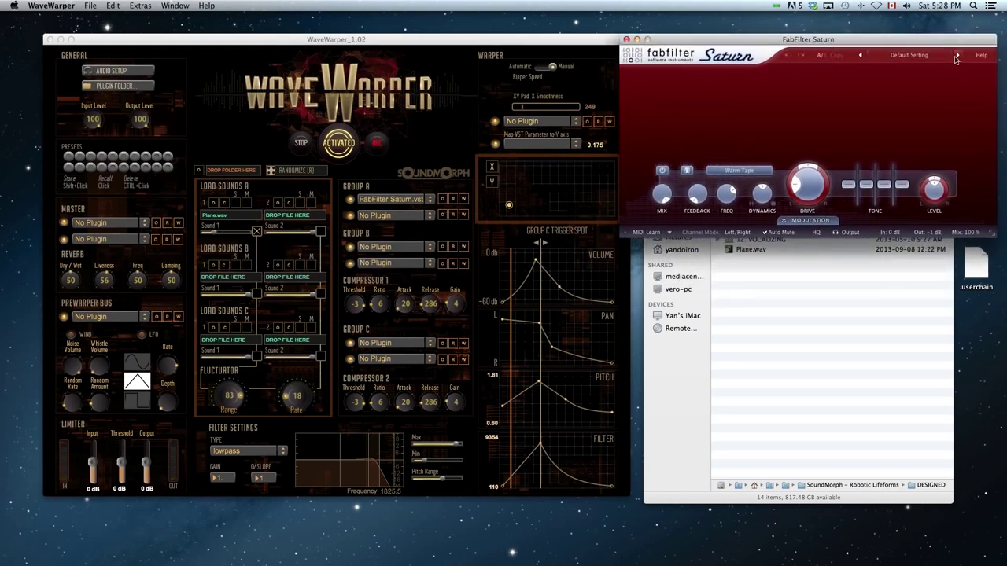
pyautogui.click(956, 56)
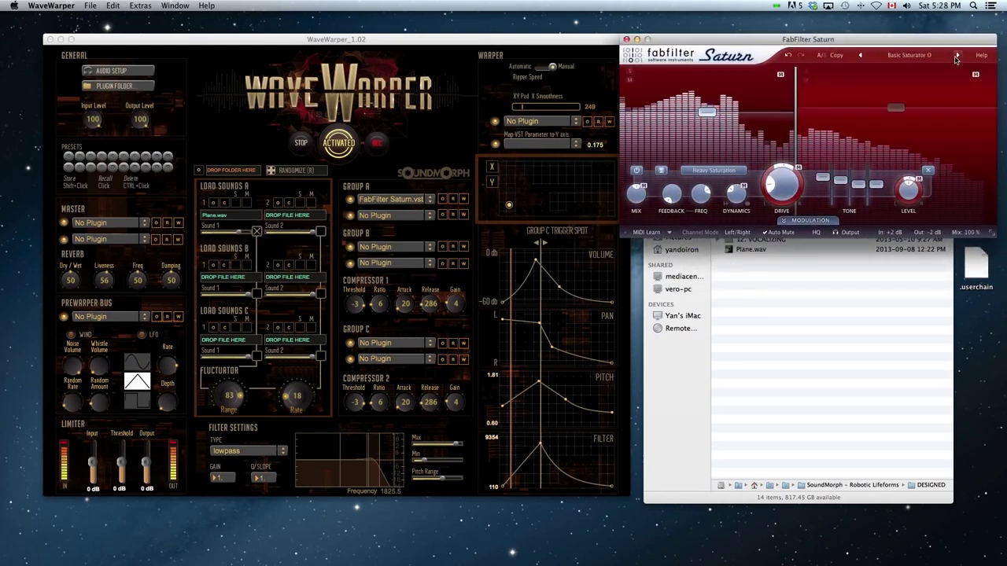
# Enable Saturn on Group A and adjust its band levels, with Band 2 at +10.36 dB
pyautogui.click(551, 148)
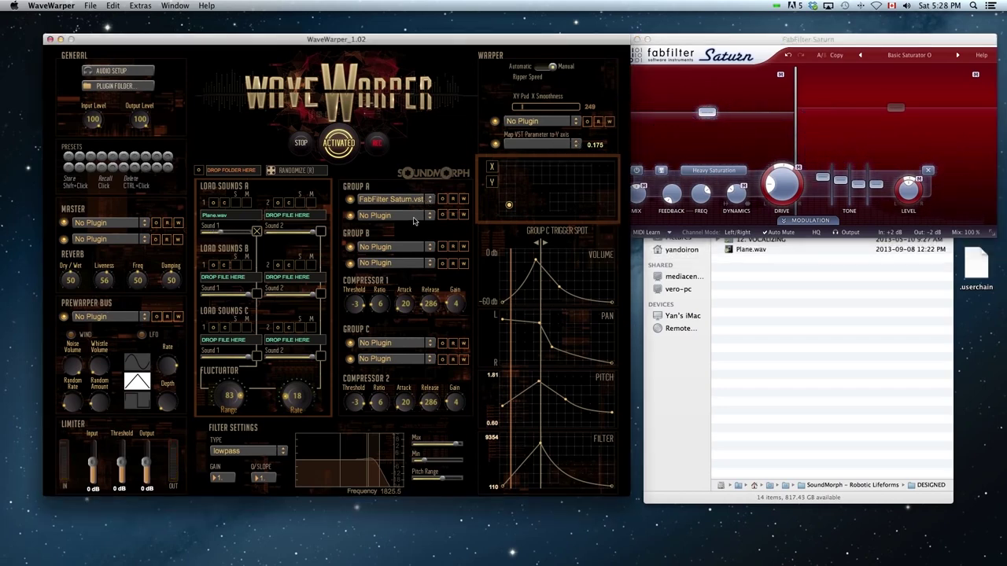
pyautogui.click(442, 201)
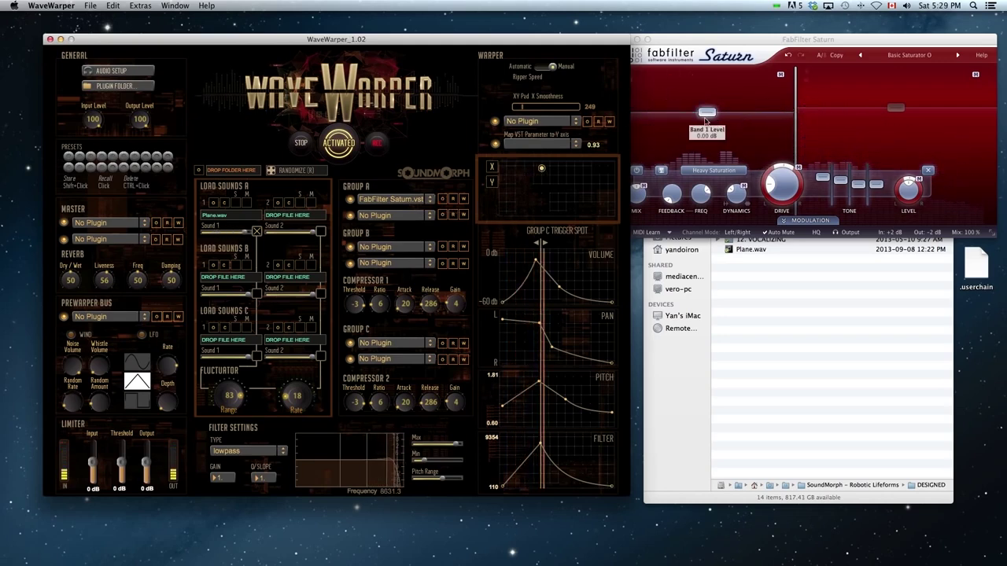
pyautogui.moveTo(707, 113); pyautogui.dragTo(707, 88)
pyautogui.moveTo(895, 107); pyautogui.dragTo(899, 140)
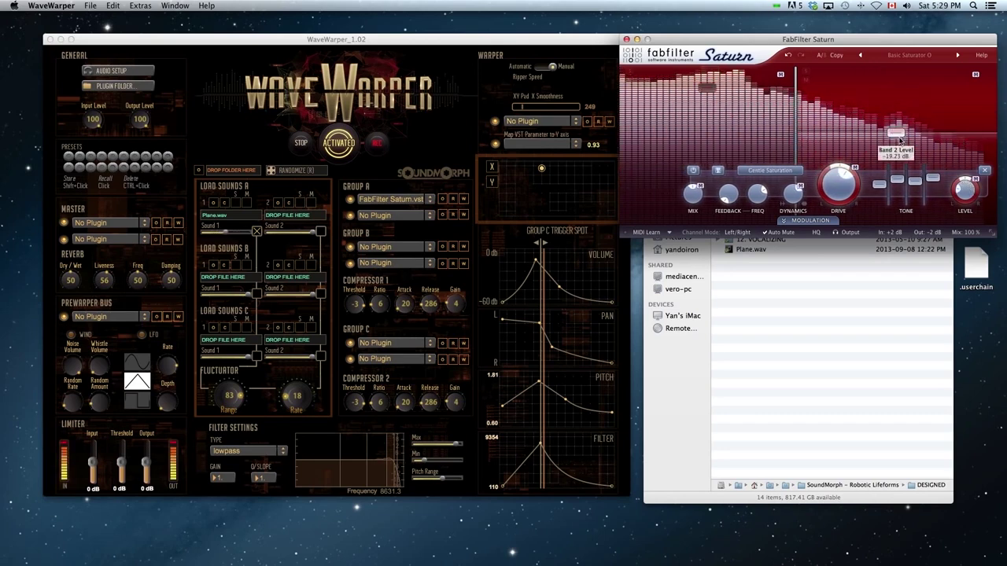
pyautogui.moveTo(706, 87); pyautogui.dragTo(708, 103)
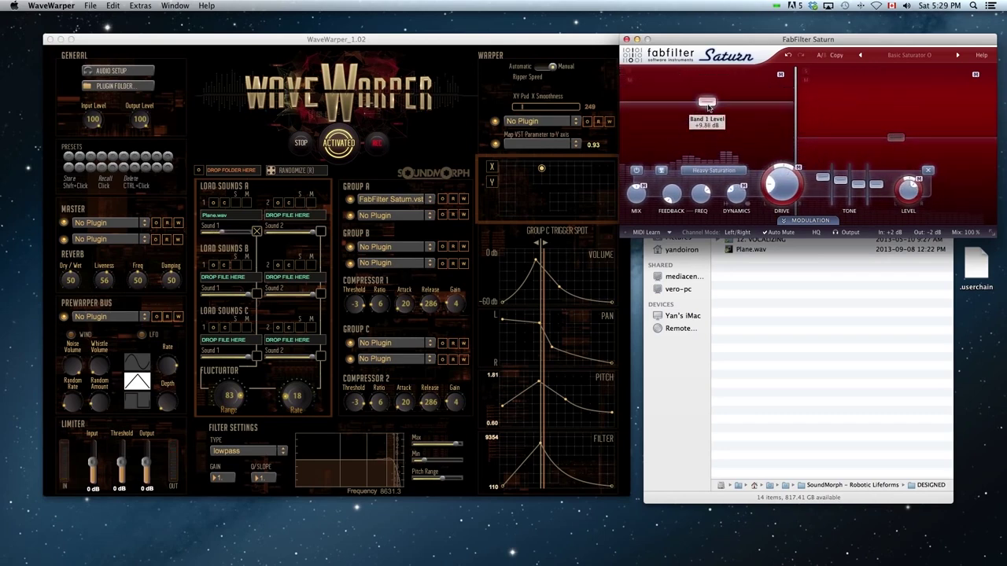
# Close the Saturn editor and set Group A back to No Plugin
pyautogui.click(627, 39)
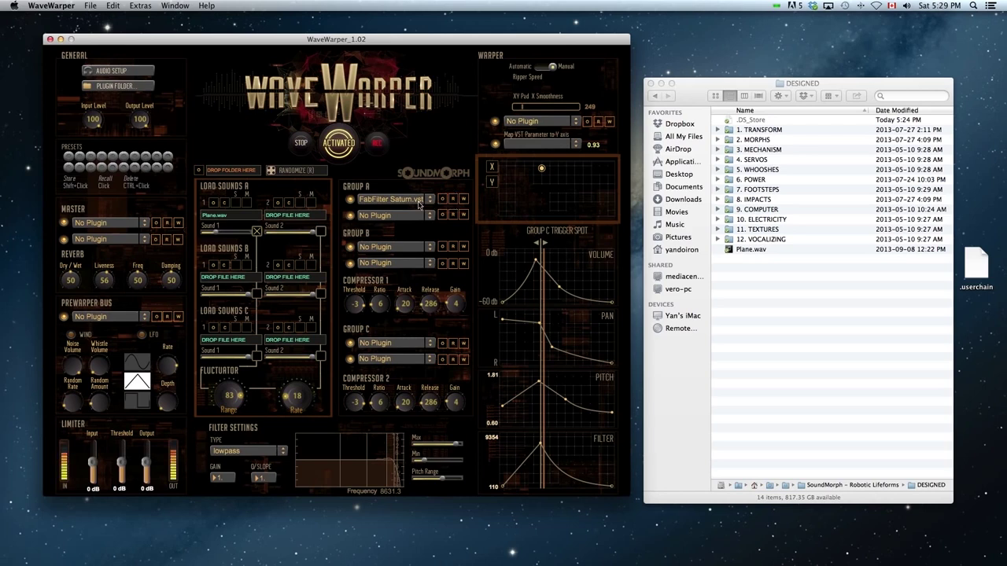
pyautogui.click(418, 203)
pyautogui.click(415, 214)
# Switch the LFO to a sine wave with more Depth, then audition XY positions
pyautogui.click(143, 363)
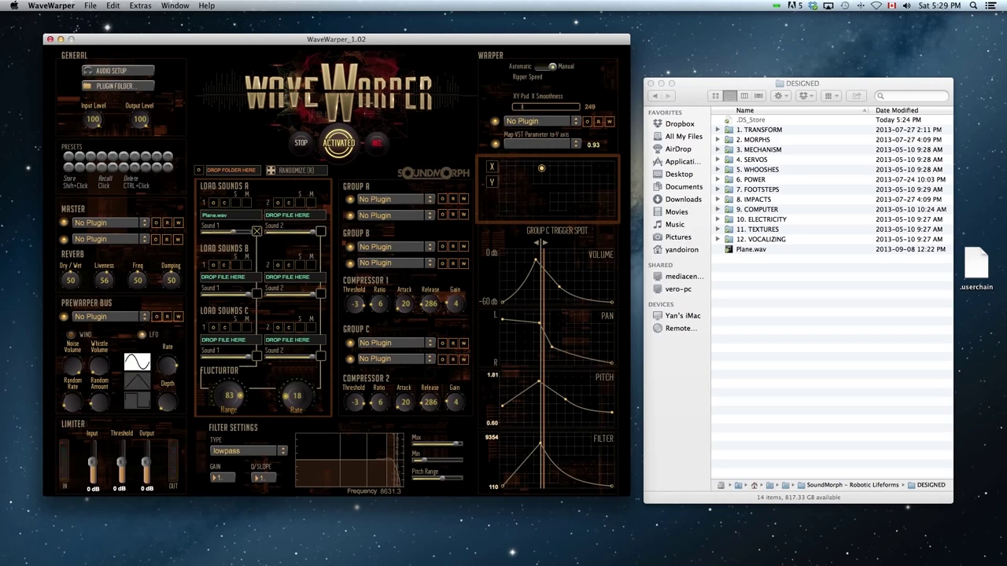
pyautogui.moveTo(170, 411); pyautogui.dragTo(170, 390)
pyautogui.click(556, 163)
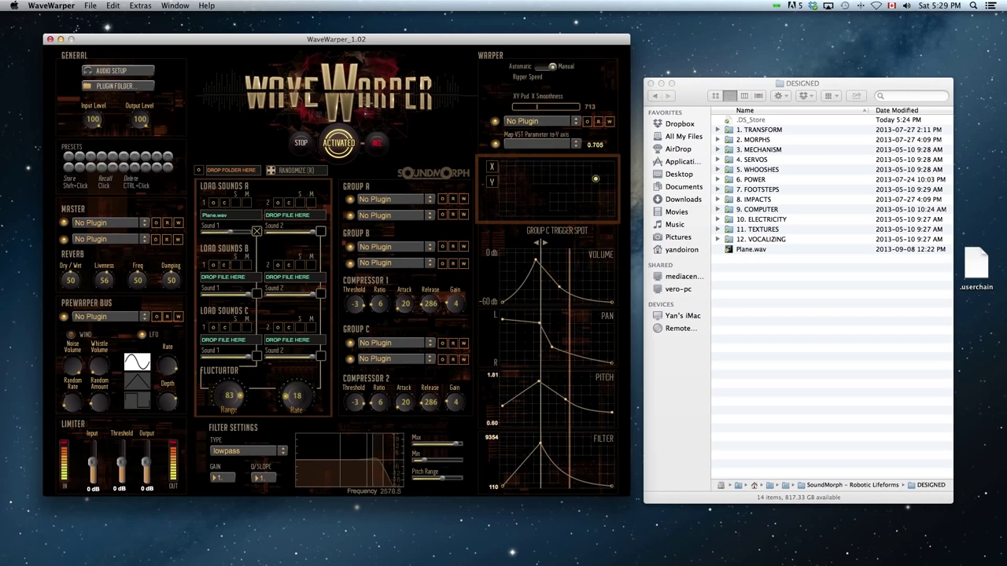
pyautogui.moveTo(568, 164); pyautogui.dragTo(509, 175)
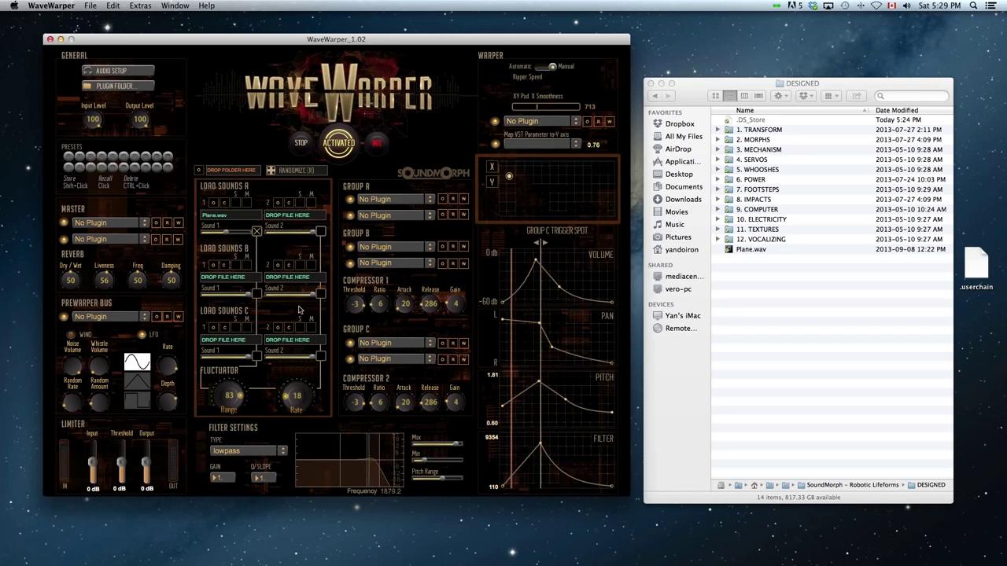
# Turn on WIND noise, raise Random Amount, and move the XY point right
pyautogui.click(71, 335)
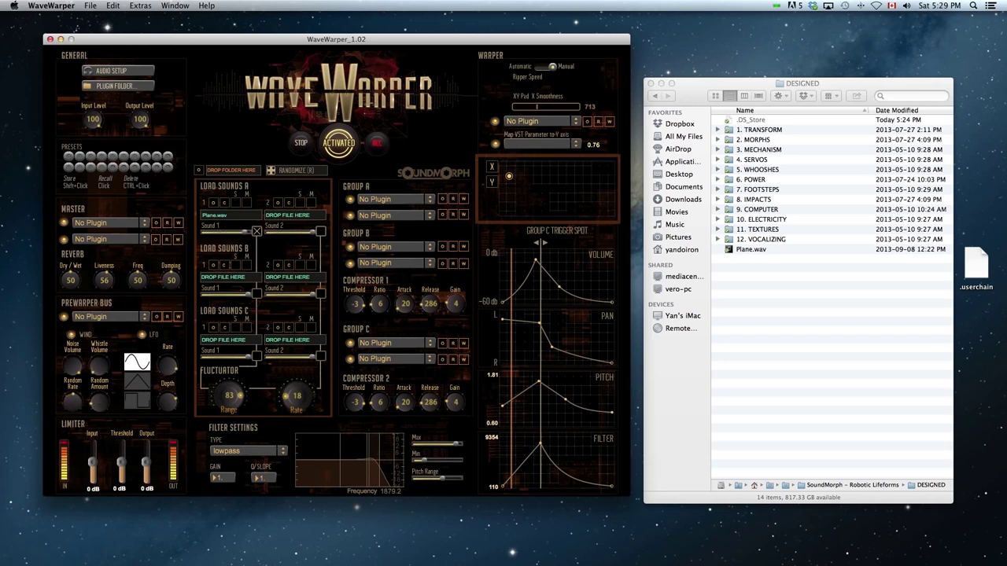
pyautogui.moveTo(97, 406); pyautogui.dragTo(97, 379)
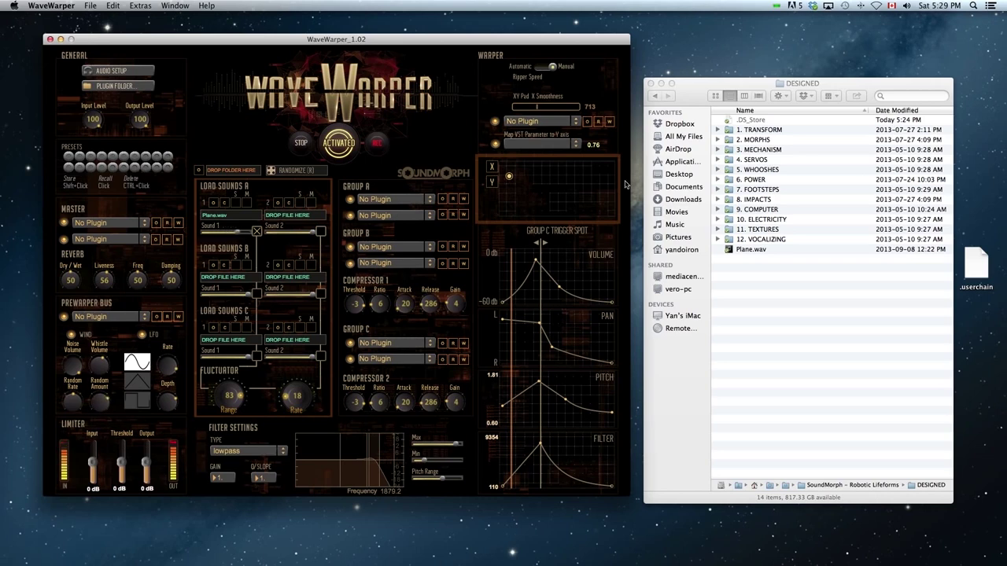
pyautogui.moveTo(512, 180); pyautogui.dragTo(612, 207)
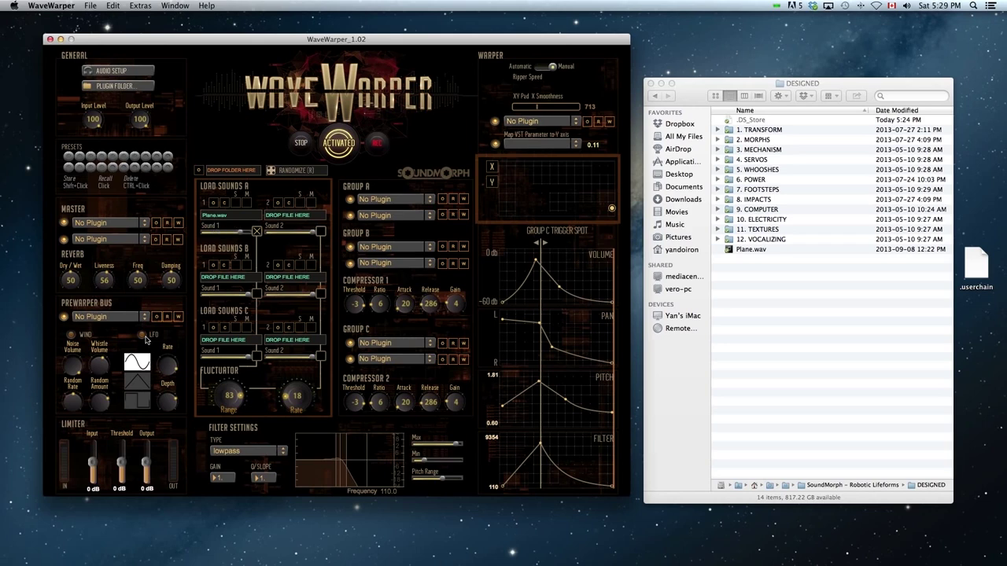
# Set the limiter input to 6 dB, output to 8 dB and threshold to -9 dB
pyautogui.moveTo(92, 462); pyautogui.dragTo(92, 457)
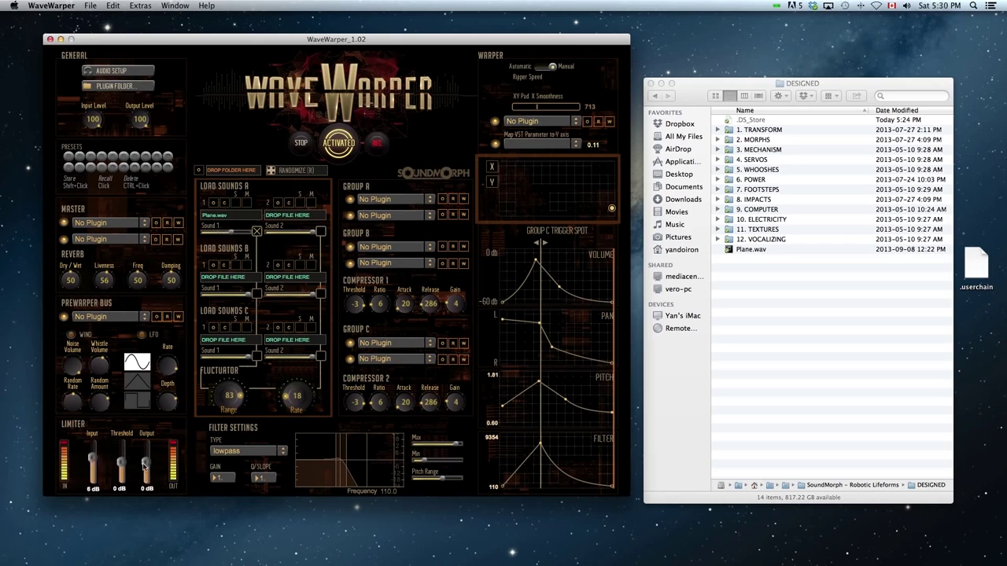
pyautogui.moveTo(144, 464); pyautogui.dragTo(145, 466)
pyautogui.moveTo(122, 459); pyautogui.dragTo(151, 460)
# Put the Warper in automatic mode and lower Ripper Speed to 1374
pyautogui.click(553, 68)
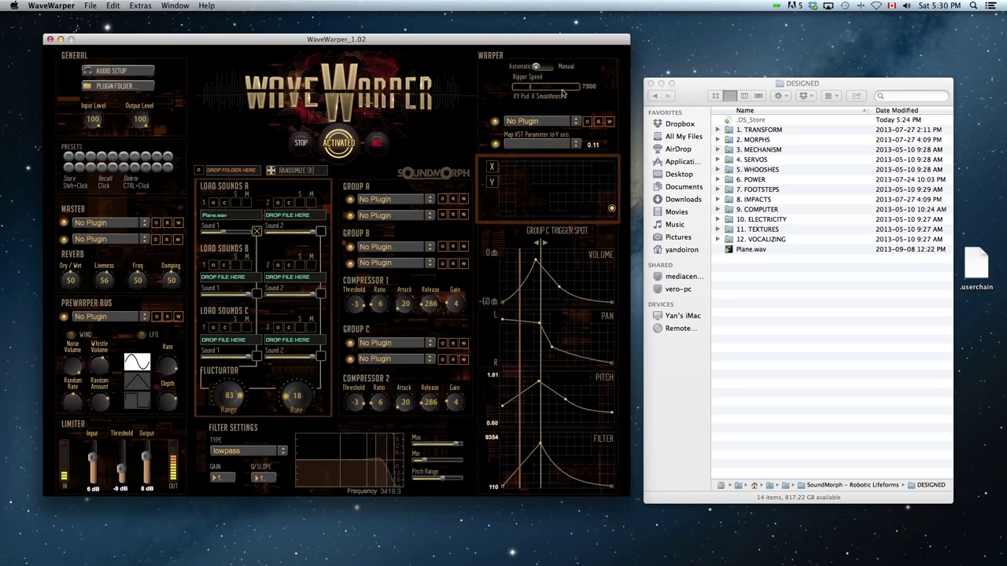
pyautogui.moveTo(562, 88); pyautogui.dragTo(542, 89)
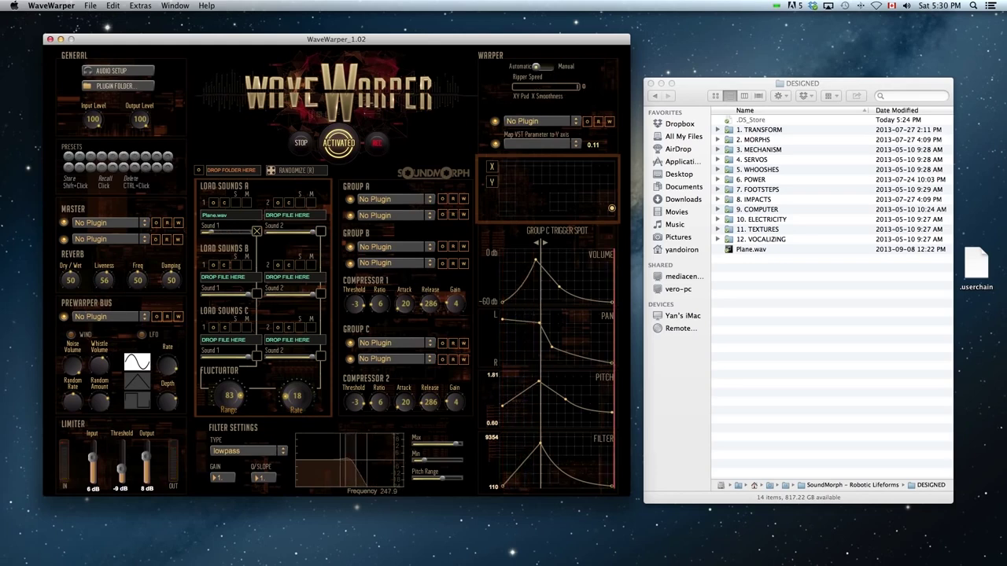
pyautogui.moveTo(582, 90); pyautogui.dragTo(571, 90)
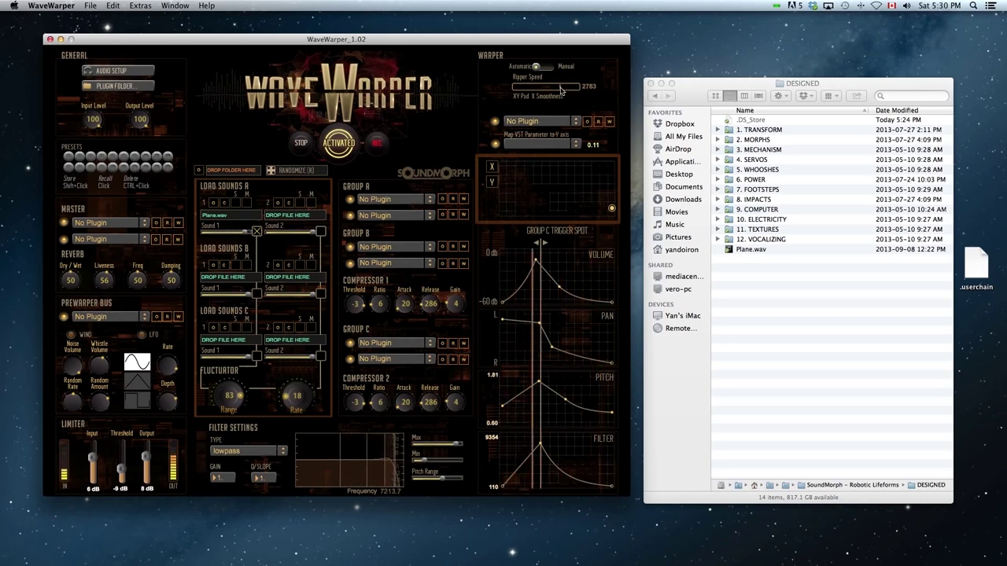
# Switch the Warper to manual, move the morph point up-left, and drop the 2. MORPHS folder
pyautogui.click(537, 67)
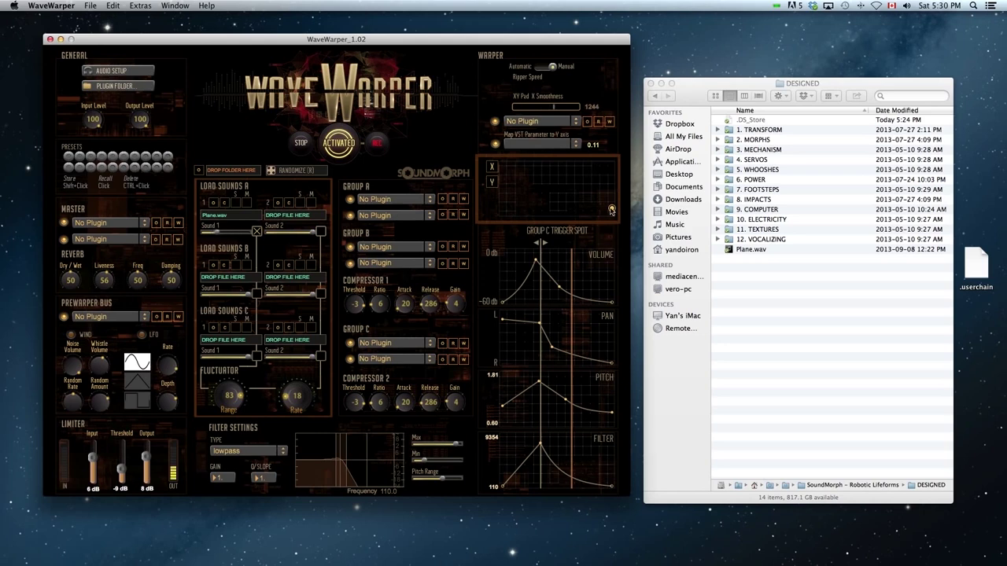
pyautogui.moveTo(611, 210); pyautogui.dragTo(513, 176)
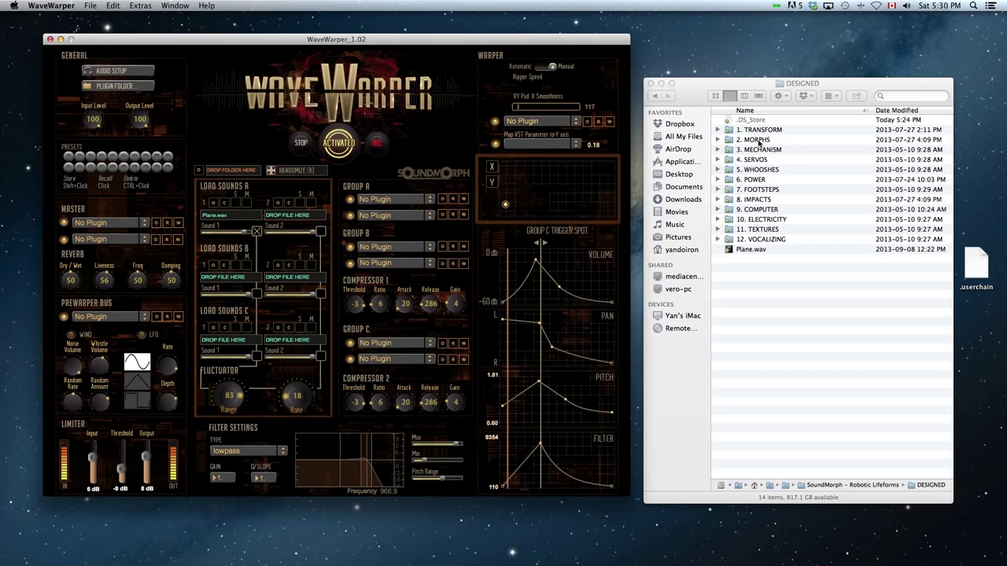
pyautogui.moveTo(759, 142); pyautogui.dragTo(249, 172)
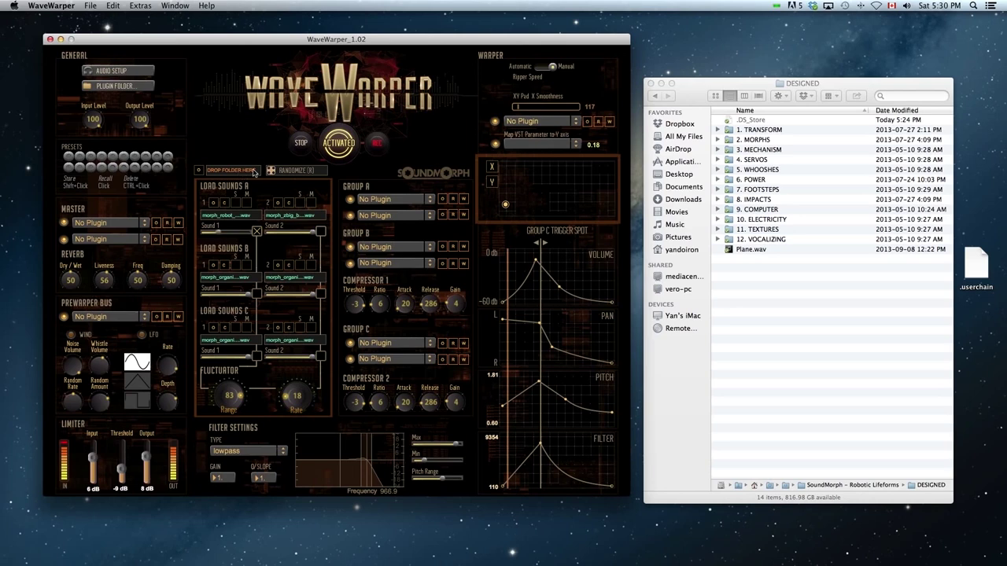
# Randomize which morph files fill the Load Sounds A, B and C slots
pyautogui.click(274, 175)
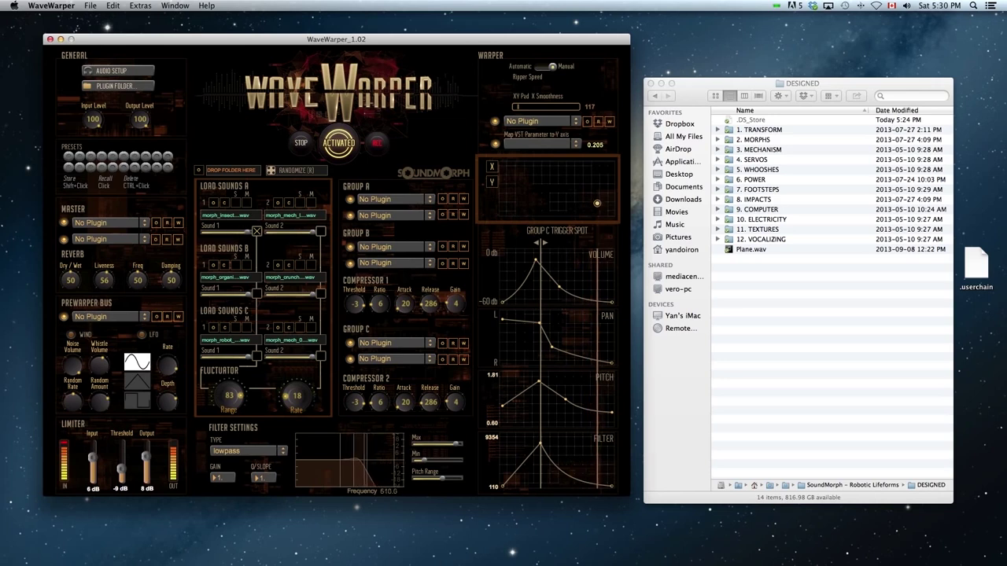
# Load uhe/Uhbik-A.vst into the Warper and map its Mix parameter to the Y axis
pyautogui.click(563, 123)
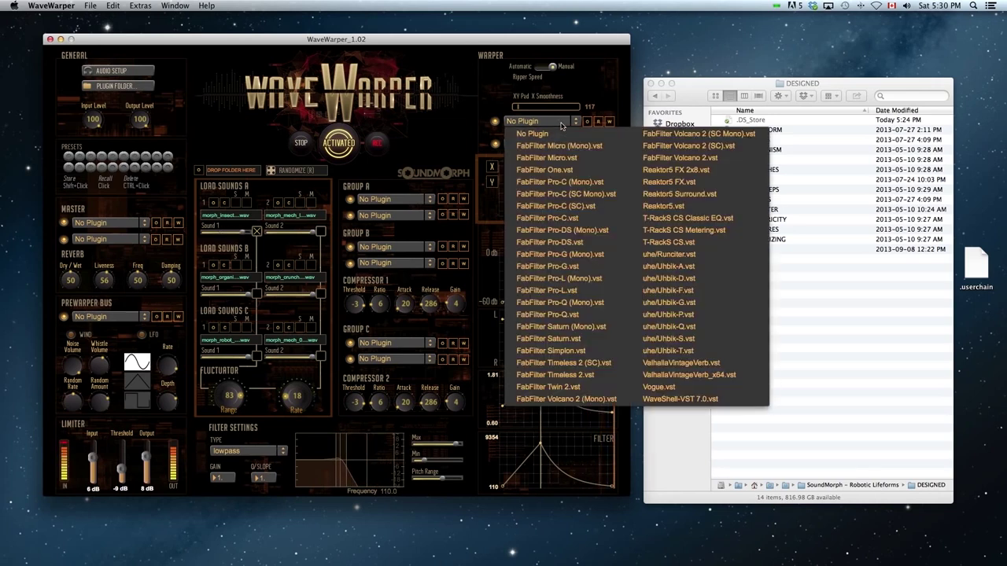
pyautogui.click(668, 266)
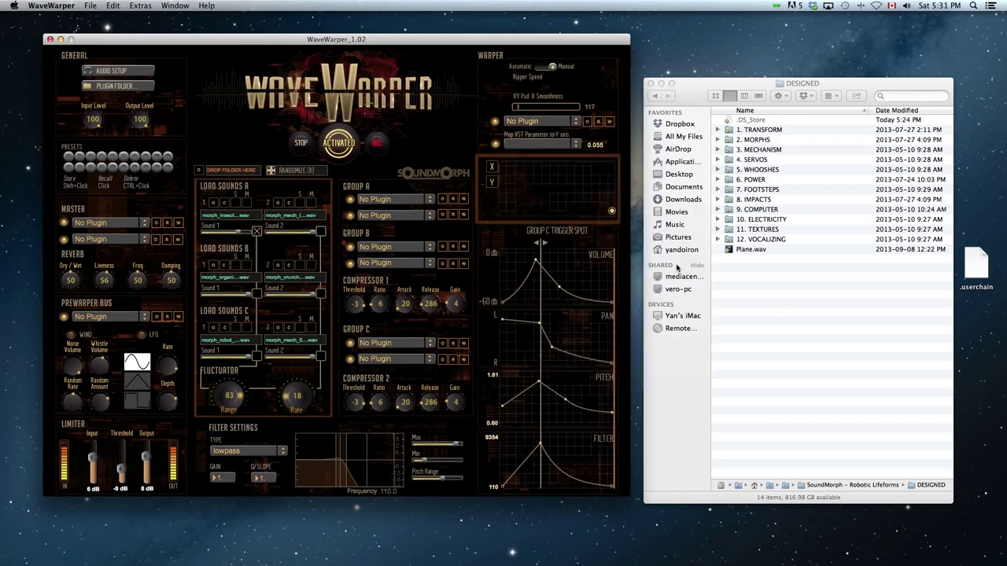
pyautogui.click(559, 147)
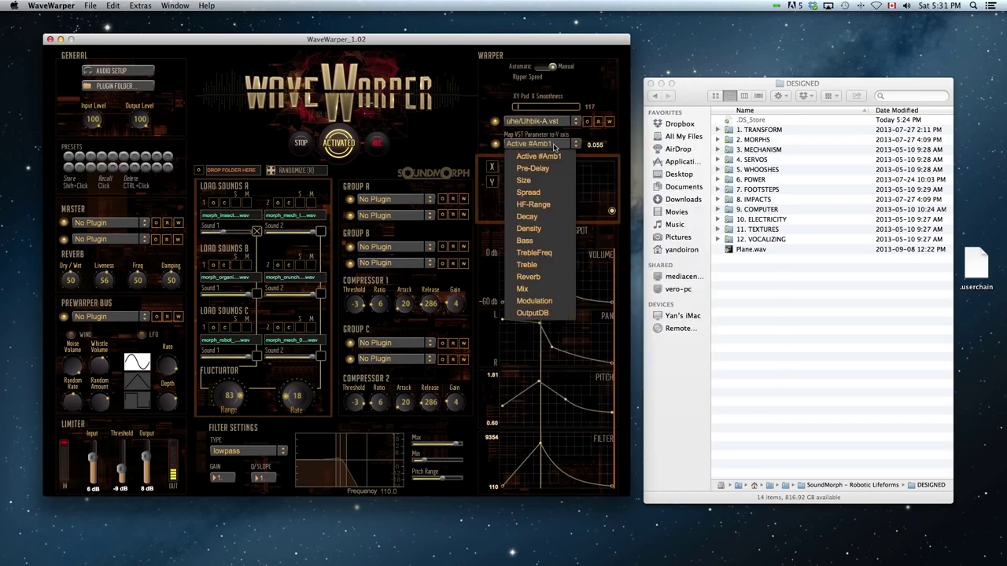
pyautogui.click(556, 289)
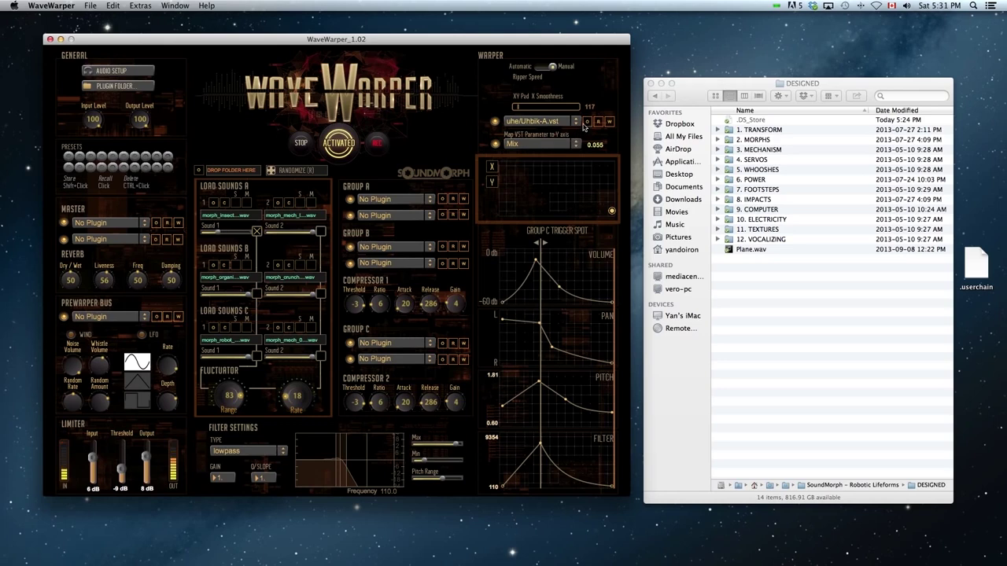
pyautogui.click(609, 122)
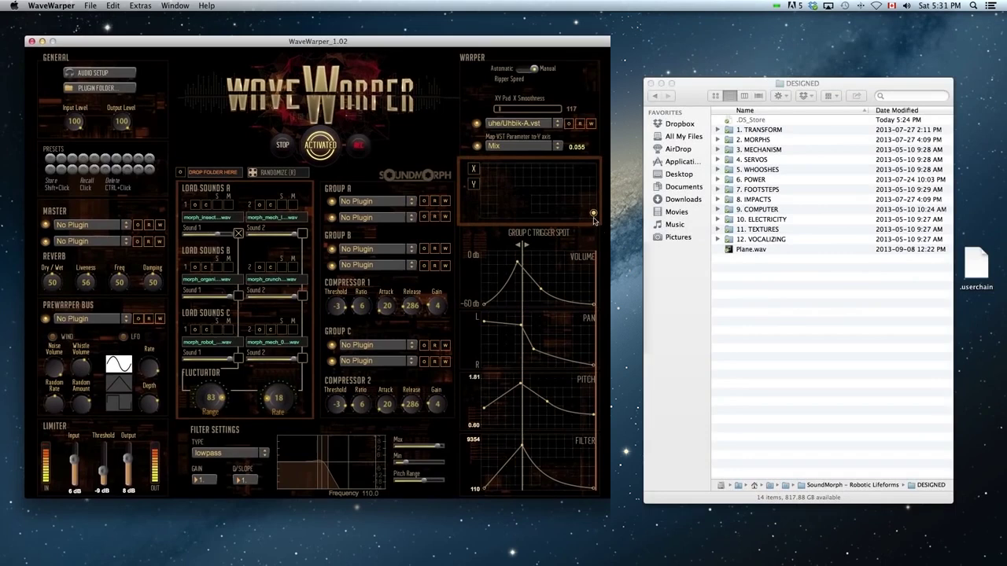
# Test the morph point's effect on reverb Mix and reshuffle samples, leaving Mix at 0.46
pyautogui.moveTo(593, 208); pyautogui.dragTo(500, 182)
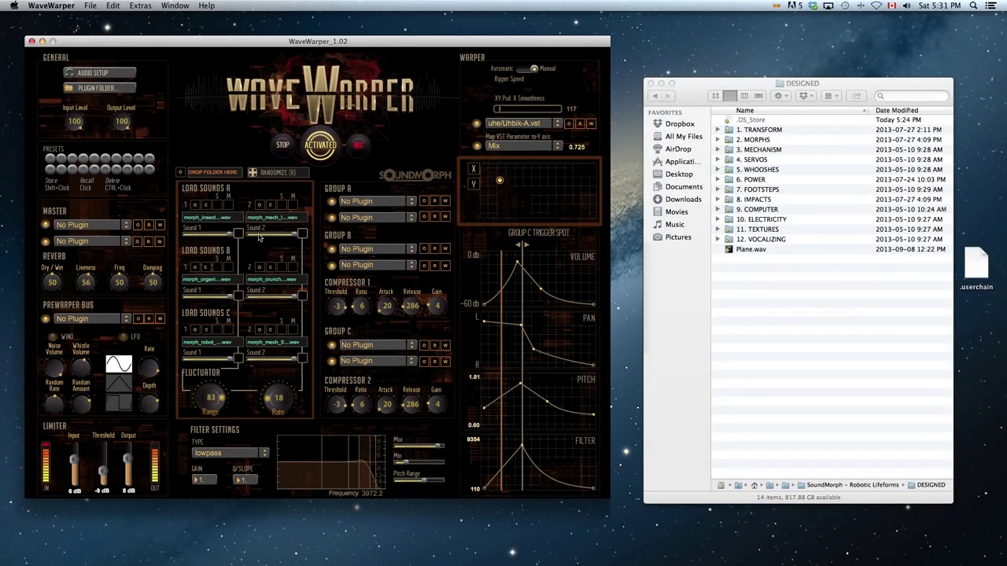
pyautogui.press('r')
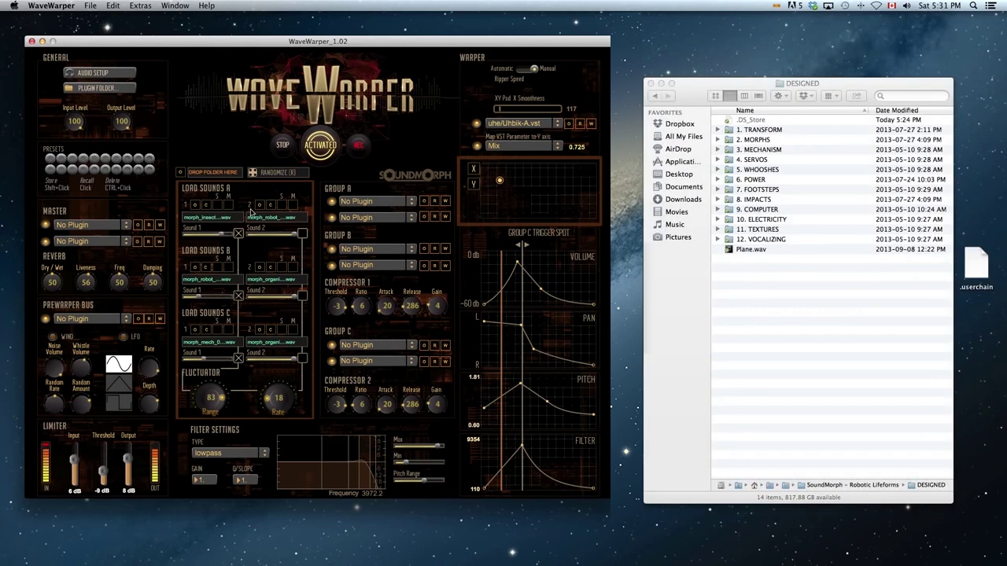
pyautogui.moveTo(500, 182); pyautogui.dragTo(483, 192)
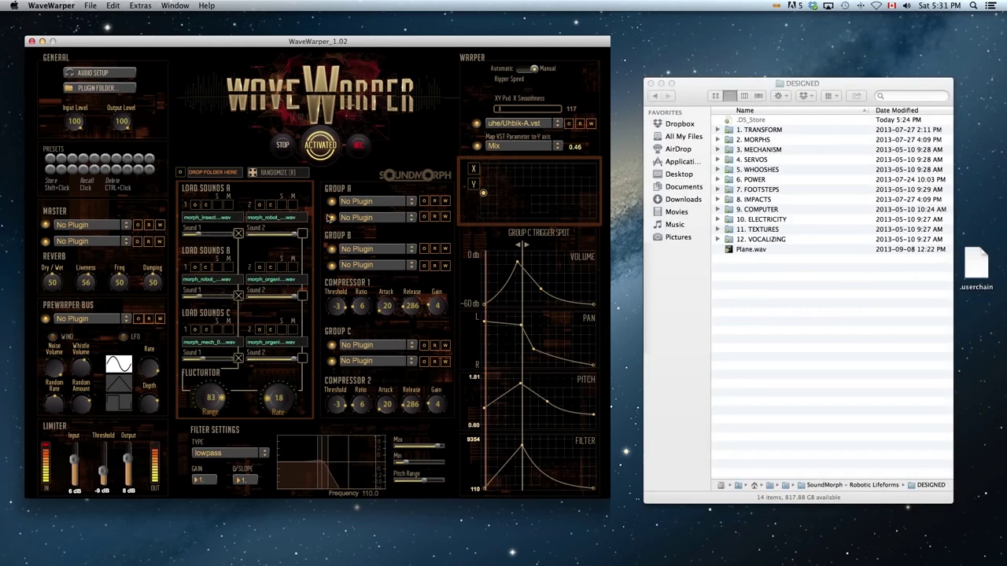
# Enable Sound 2 in Load Sounds A, B and C, randomize samples, and move the morph point again
pyautogui.click(303, 233)
pyautogui.click(302, 296)
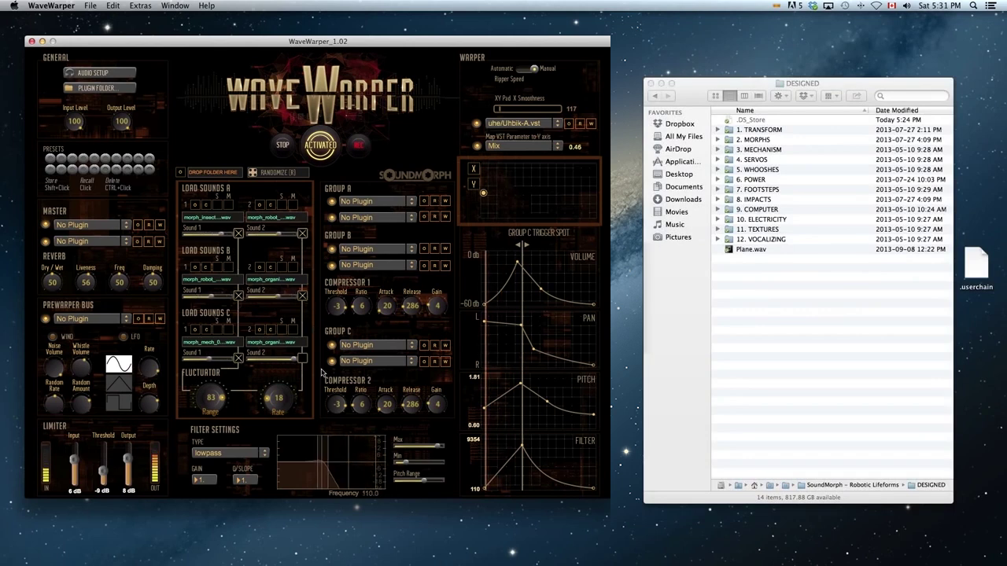
pyautogui.click(303, 359)
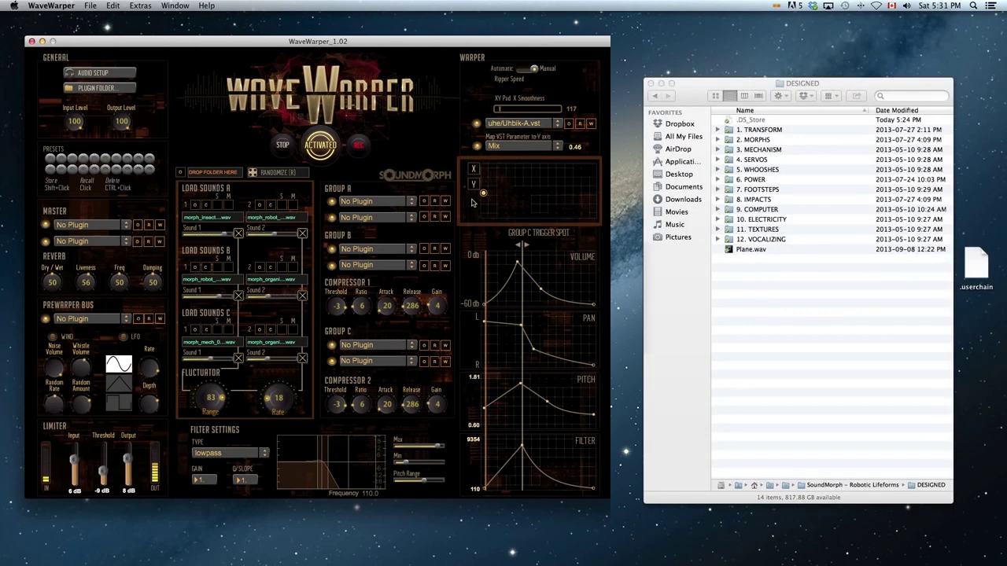
pyautogui.click(254, 172)
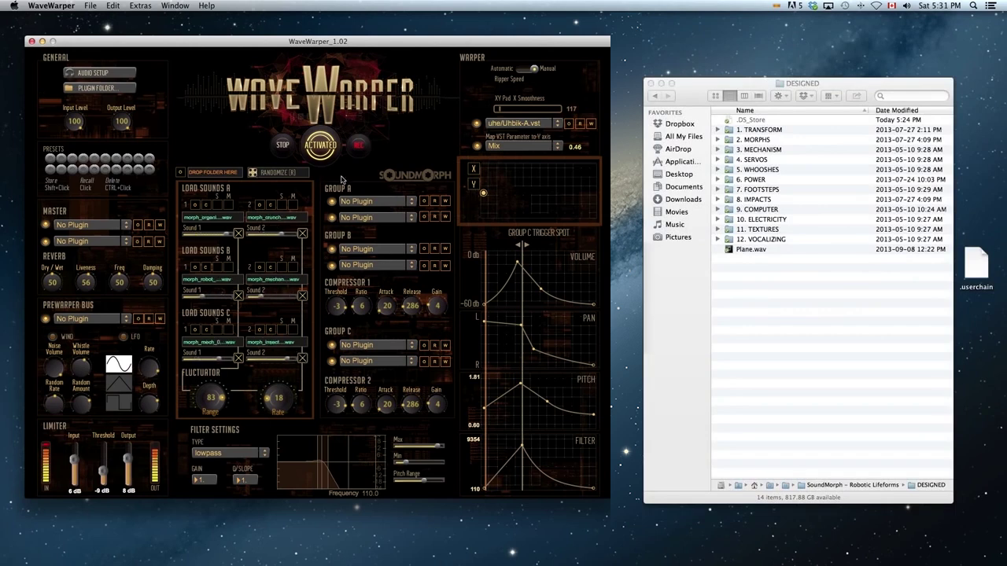
pyautogui.moveTo(483, 195); pyautogui.dragTo(592, 214)
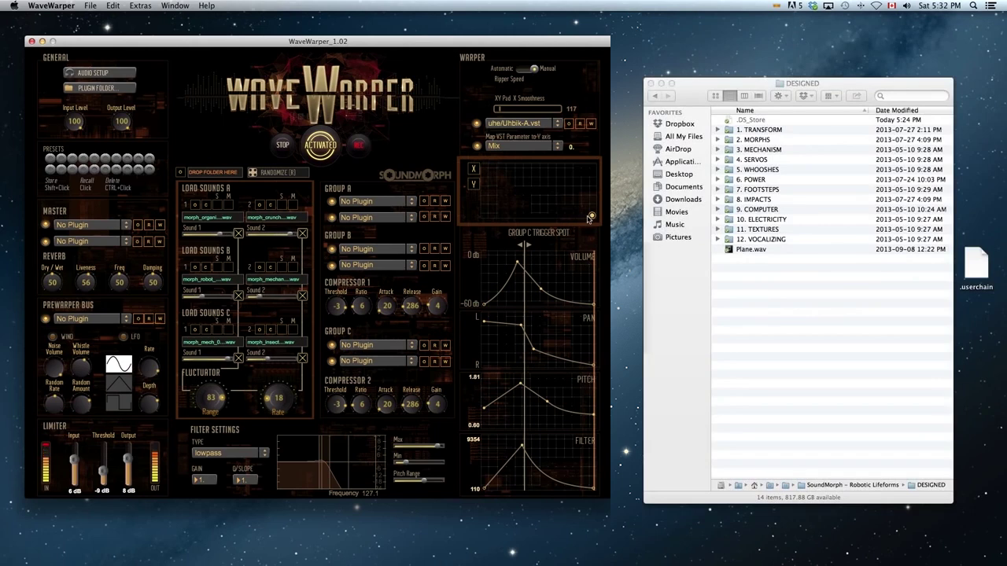
# Sweep the XY pad to audition the reverb Mix at about 0.755 and 0.61, then return it to 0
pyautogui.moveTo(590, 219); pyautogui.dragTo(483, 216)
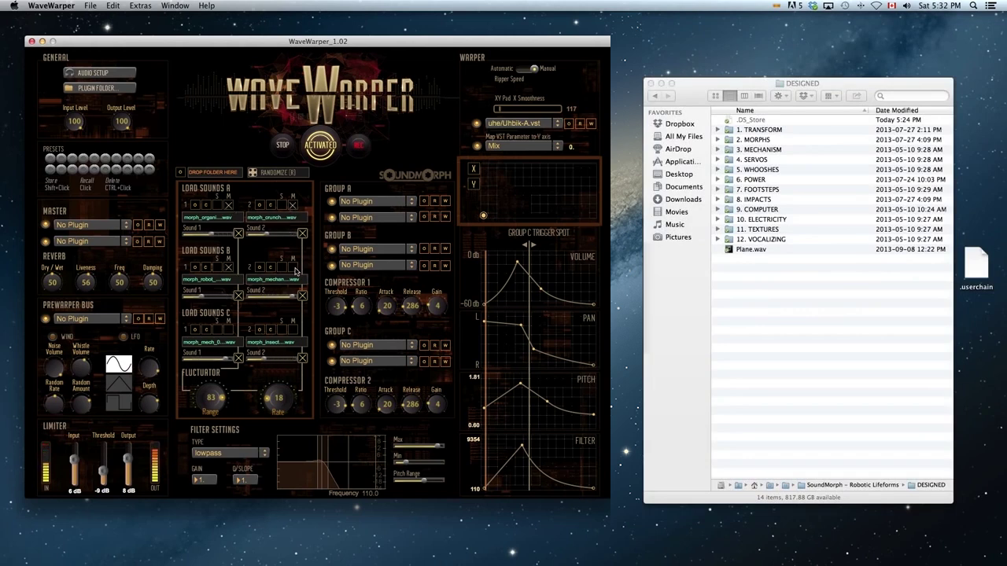
pyautogui.moveTo(484, 216); pyautogui.dragTo(503, 199)
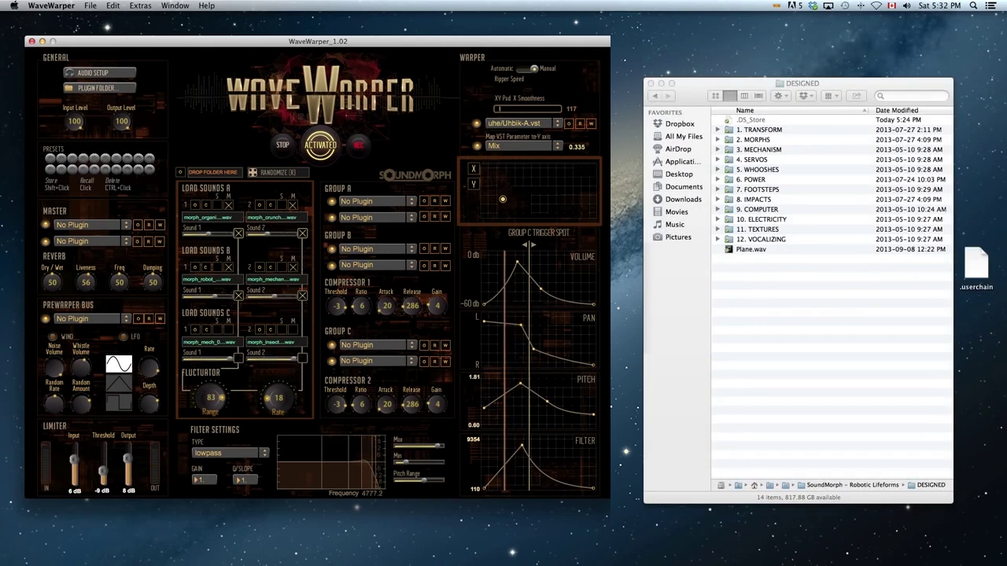
pyautogui.moveTo(504, 202); pyautogui.dragTo(577, 204)
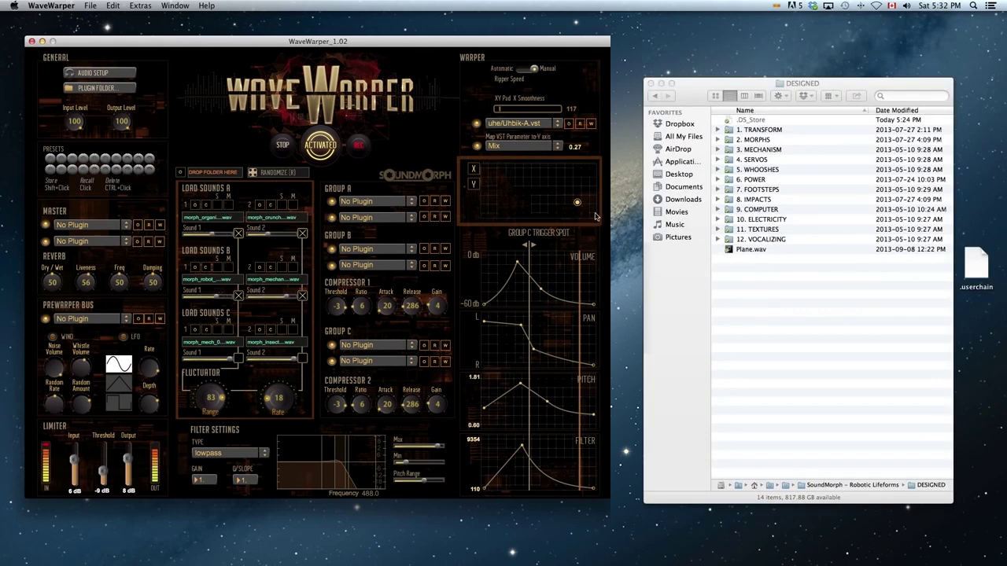
pyautogui.moveTo(576, 203); pyautogui.dragTo(483, 214)
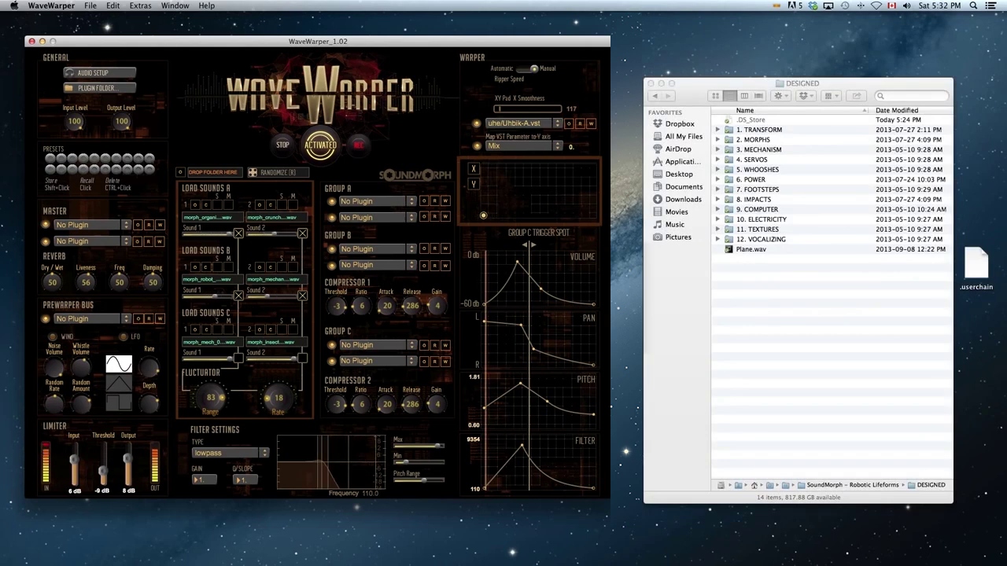
# In Group C, lower the Volume and Pitch peaks and the Pan start, and bend the Filter tail
pyautogui.moveTo(517, 264)
pyautogui.mouseDown()
pyautogui.moveTo(517, 299)
pyautogui.moveTo(517, 247)
pyautogui.mouseUp()
pyautogui.moveTo(484, 331); pyautogui.dragTo(484, 338)
pyautogui.moveTo(520, 386); pyautogui.dragTo(556, 384)
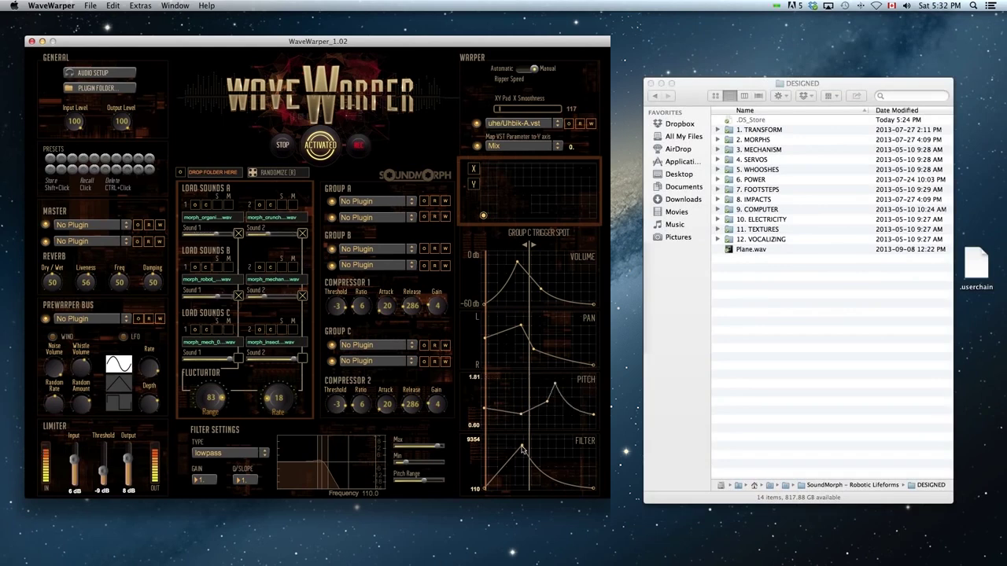
pyautogui.moveTo(524, 448); pyautogui.dragTo(570, 466)
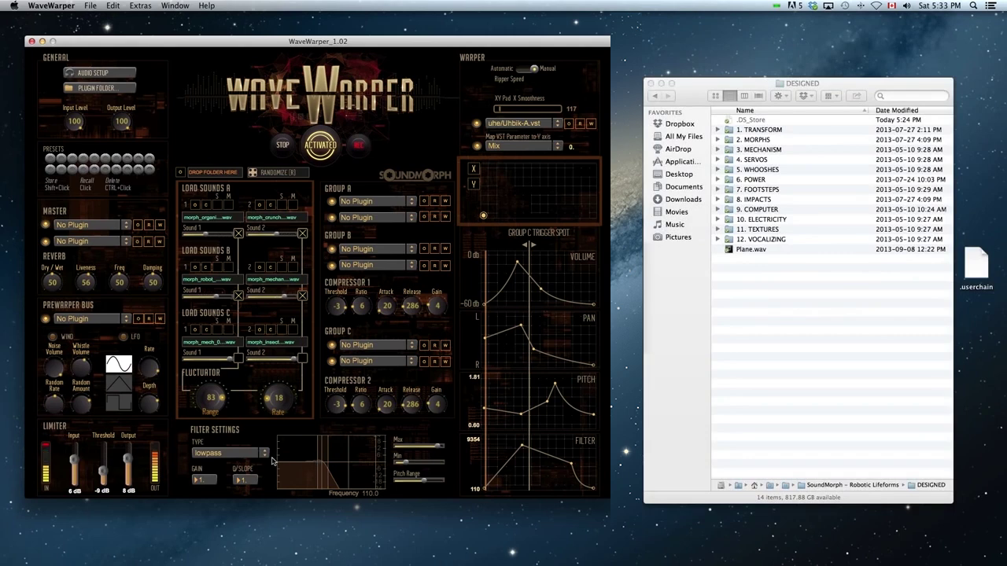
# Change the filter type from lowpass to highpass and sweep the morph point to hear it
pyautogui.click(264, 453)
pyautogui.click(223, 362)
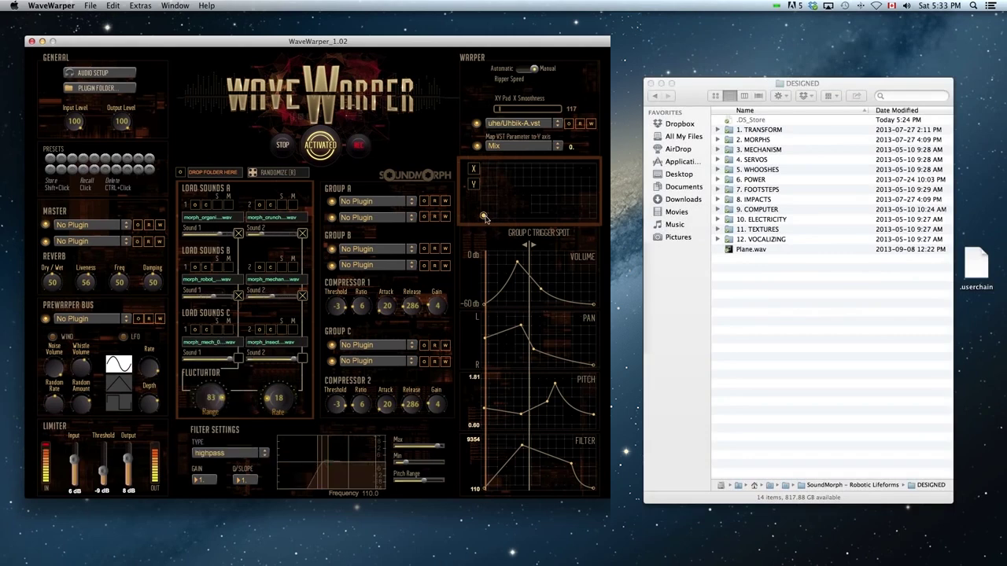
pyautogui.moveTo(484, 217)
pyautogui.mouseDown()
pyautogui.moveTo(567, 214)
pyautogui.moveTo(596, 196)
pyautogui.moveTo(547, 176)
pyautogui.moveTo(493, 215)
pyautogui.mouseUp()
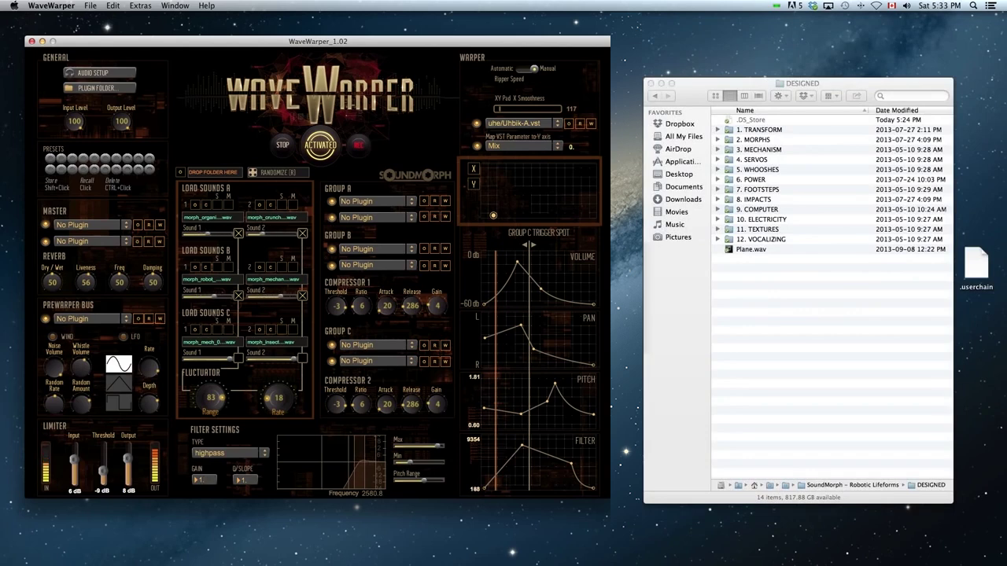
# Raise then lower the filter's minimum frequency while moving the morph point, ending at Mix 0.55
pyautogui.moveTo(409, 463); pyautogui.dragTo(441, 464)
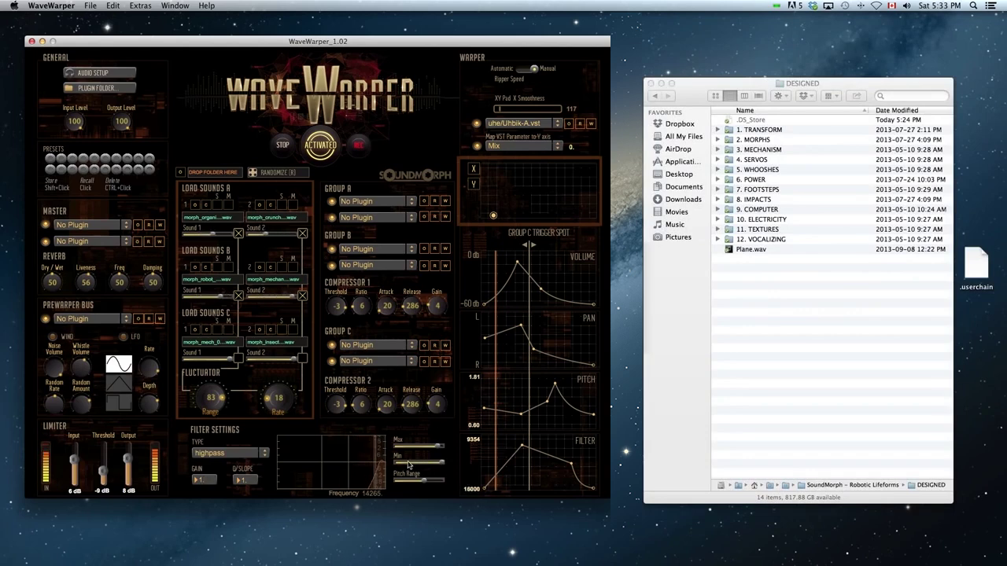
pyautogui.moveTo(495, 216); pyautogui.dragTo(568, 198)
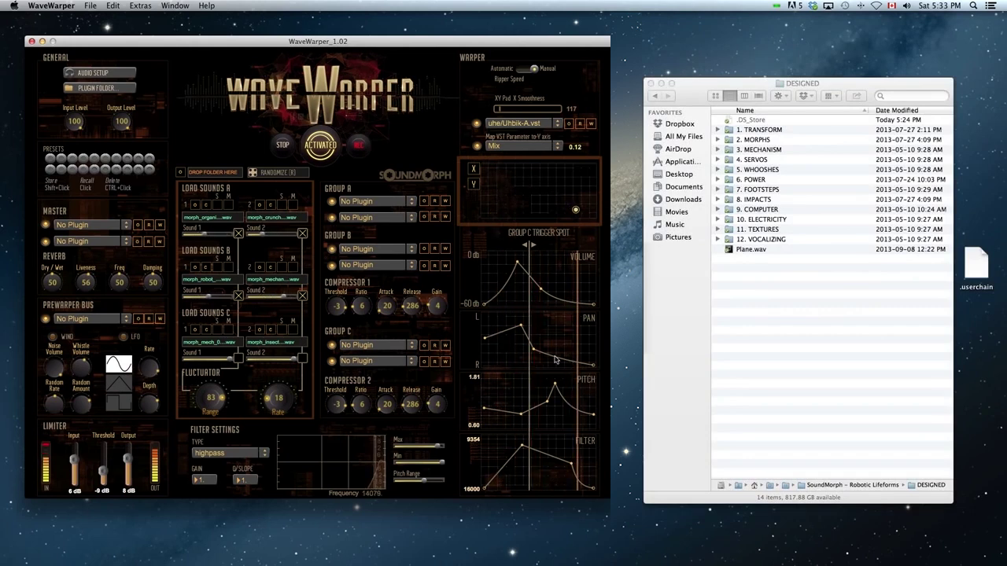
pyautogui.moveTo(444, 468); pyautogui.dragTo(407, 464)
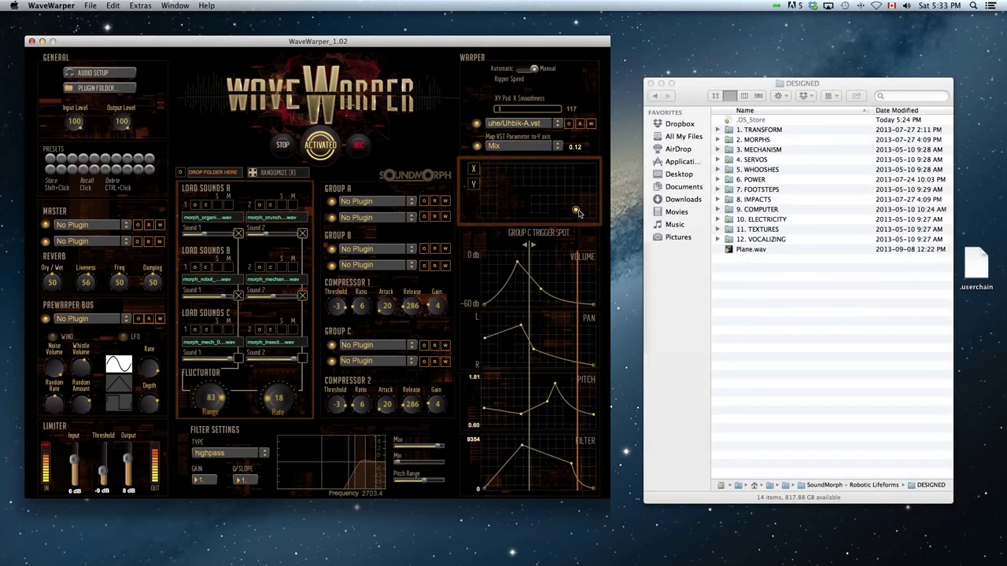
pyautogui.moveTo(577, 212); pyautogui.dragTo(483, 216)
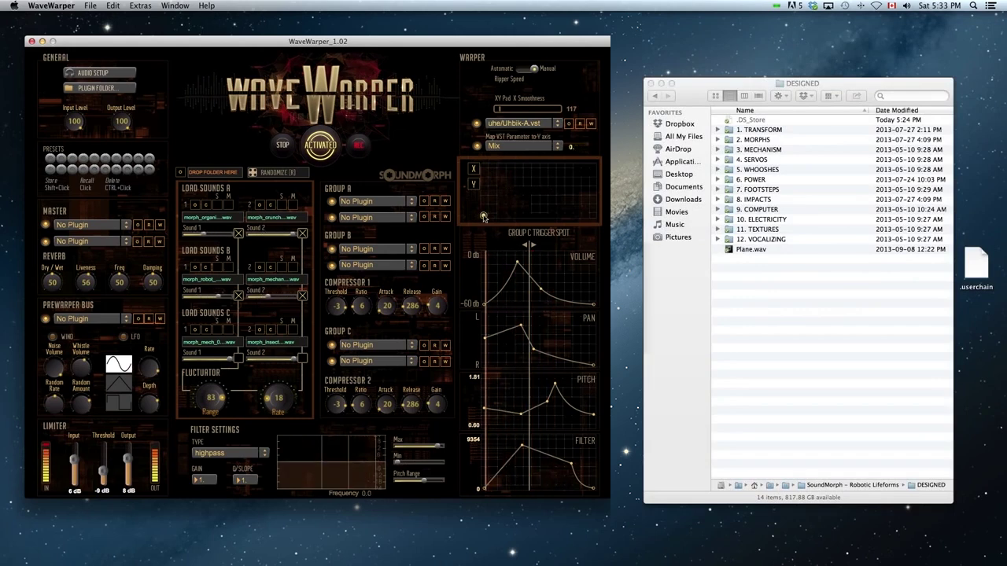